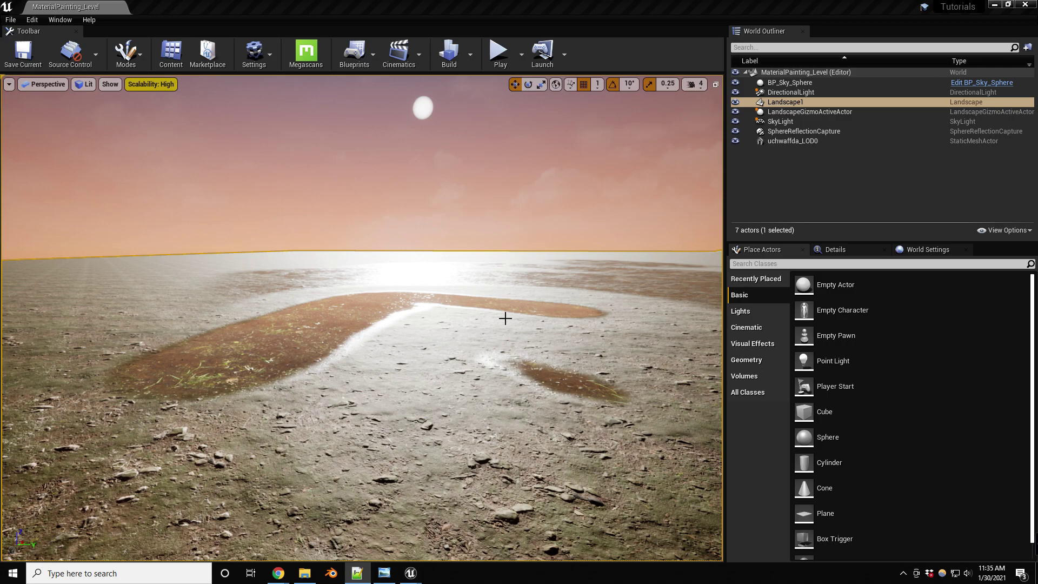
# - Open the Master_Terrain parent material used by Landscape1's landscape material
pyautogui.click(835, 249)
pyautogui.scroll(-6, 896, 440)
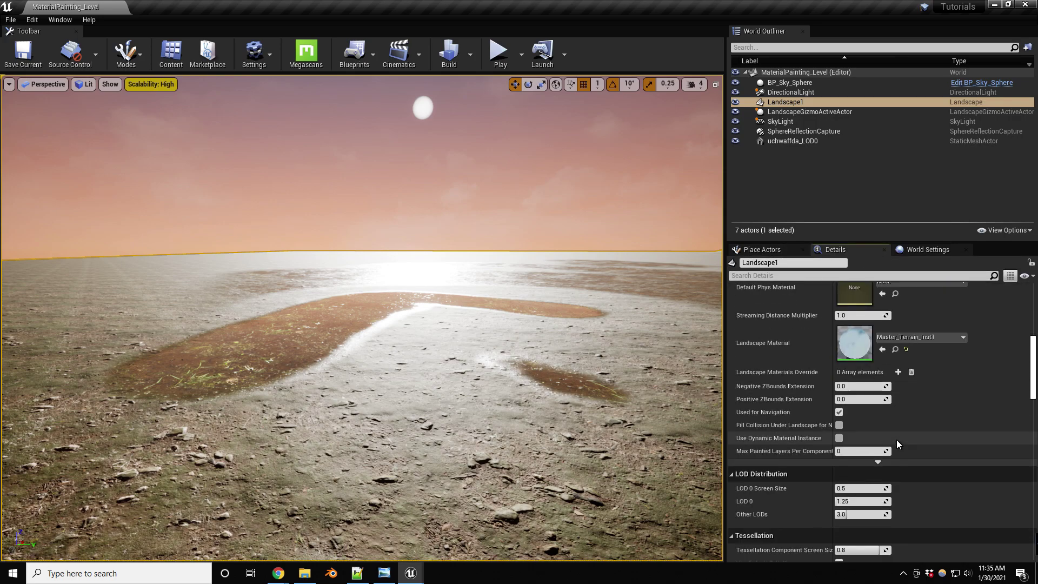
pyautogui.doubleClick(854, 346)
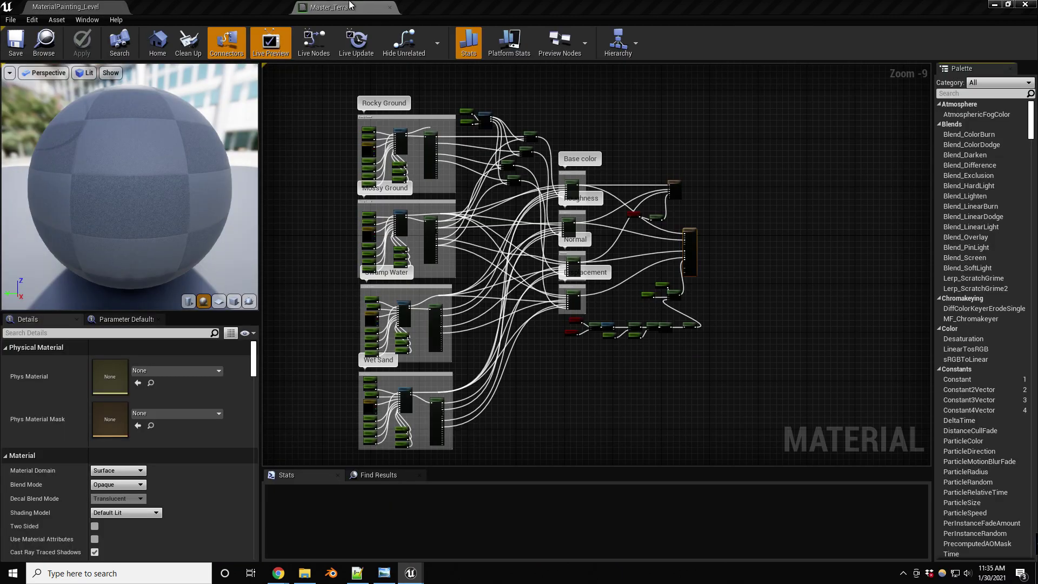
pyautogui.scroll(2, 568, 339)
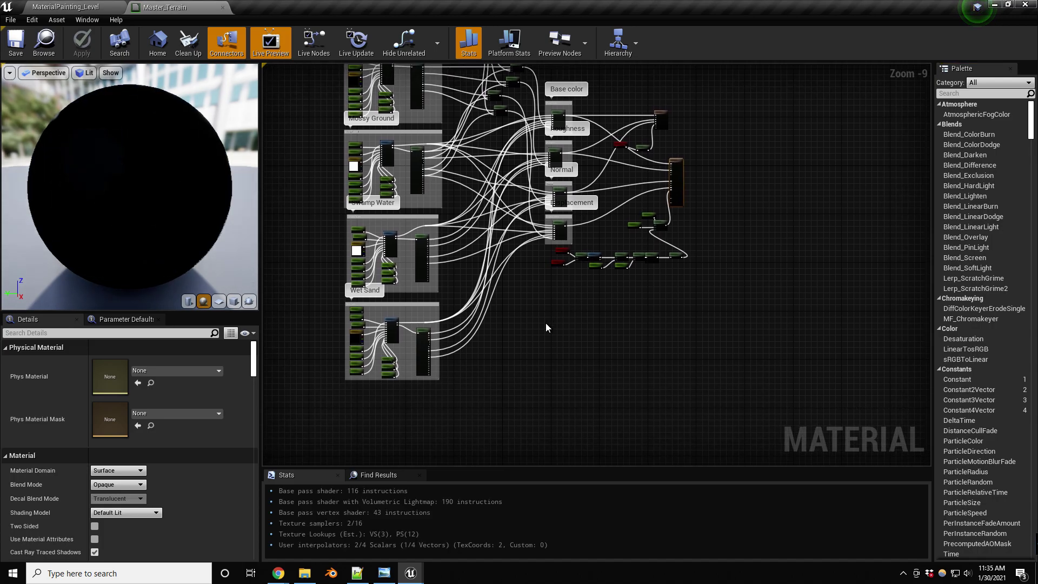
# - Add a LandscapeGrassOutput node in the empty graph area below the tessellation distance nodes
pyautogui.scroll(1, 513, 323)
pyautogui.scroll(1, 513, 324)
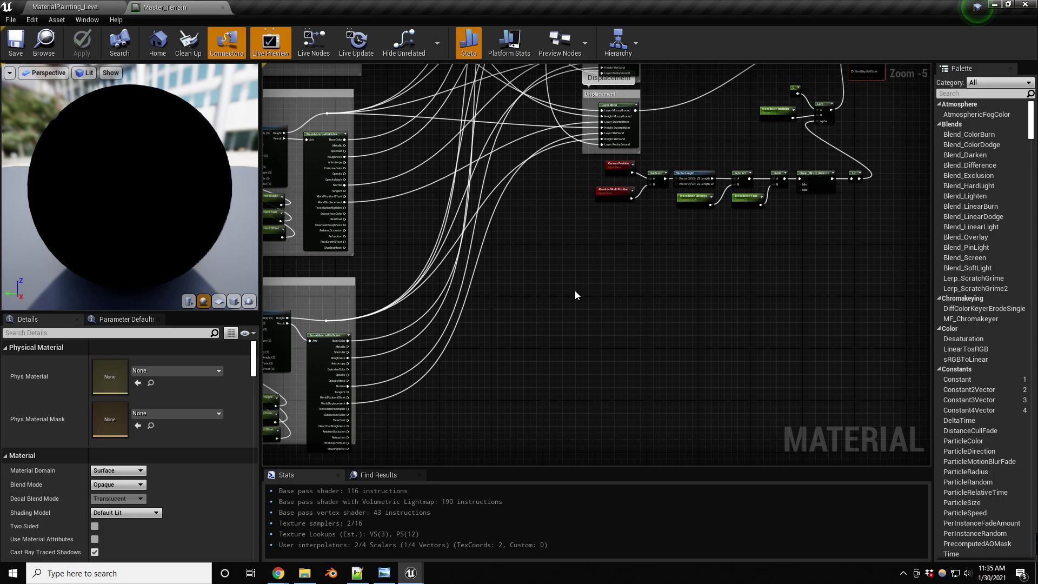
pyautogui.rightClick(590, 303)
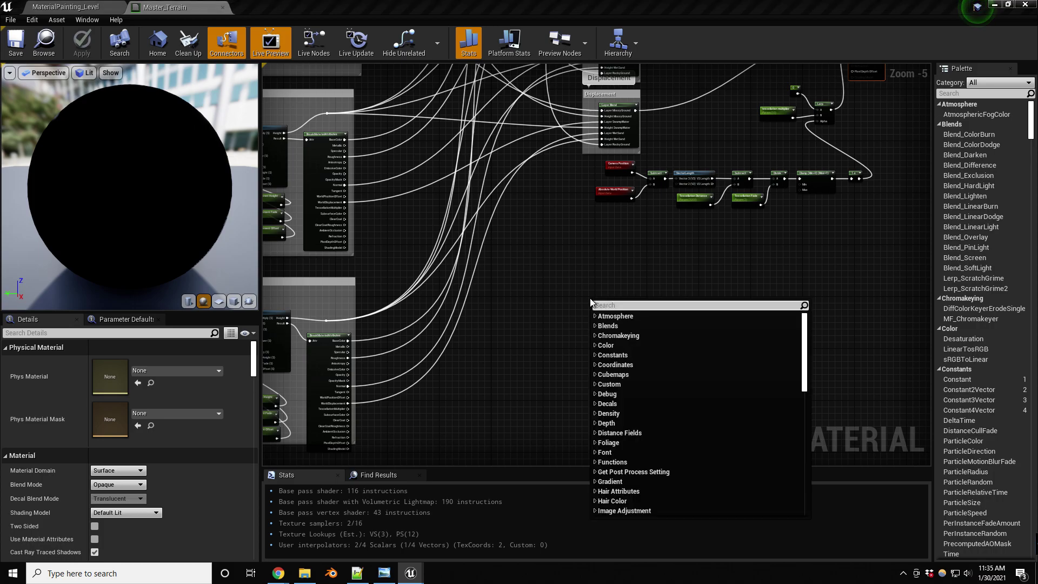
pyautogui.write('landsca')
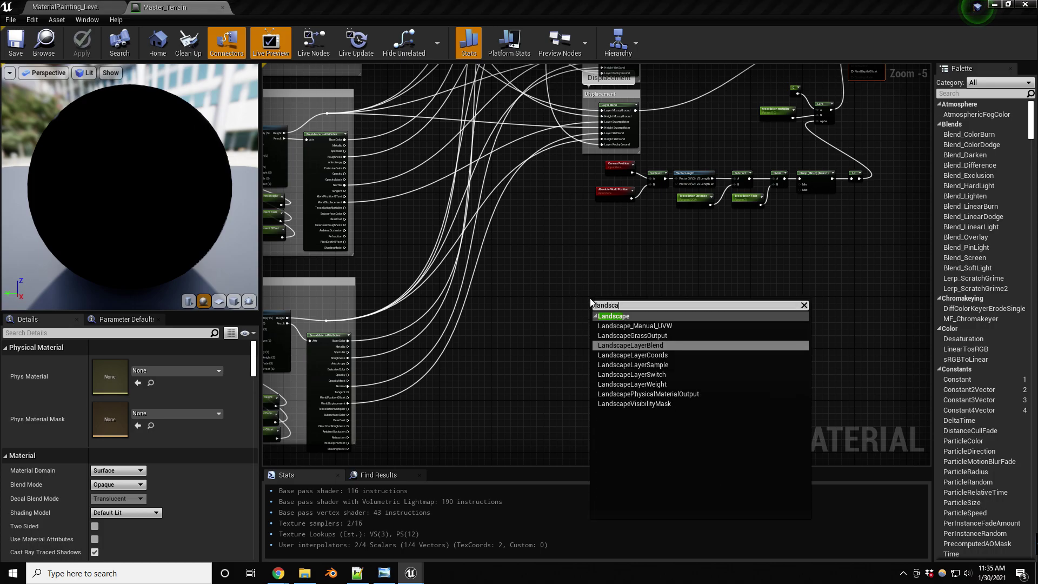
pyautogui.press('Up')
pyautogui.press('Return')
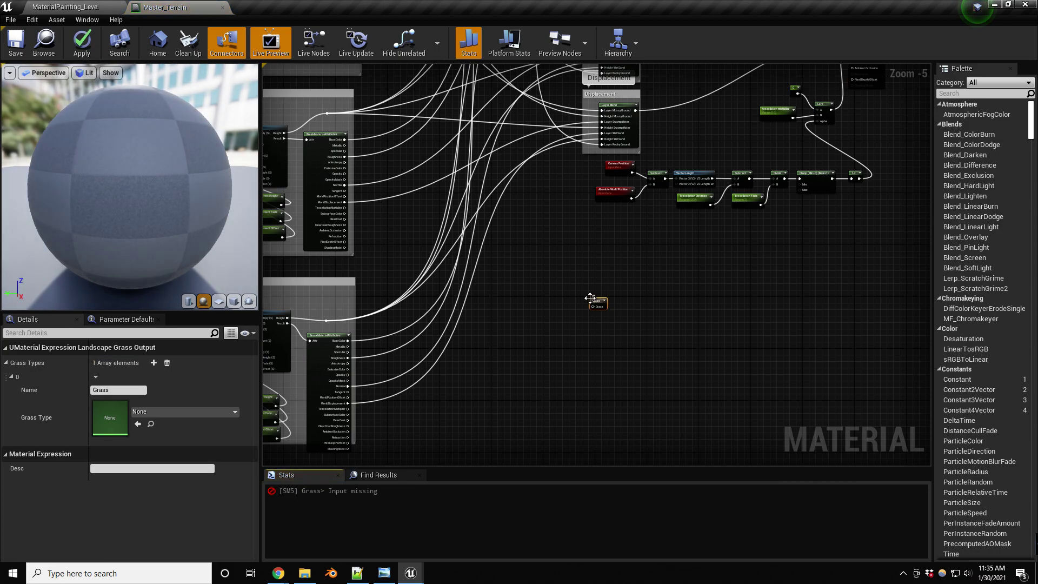
# - Move the Grass output node further right in the graph, leaving room for its input nodes
pyautogui.scroll(3, 597, 302)
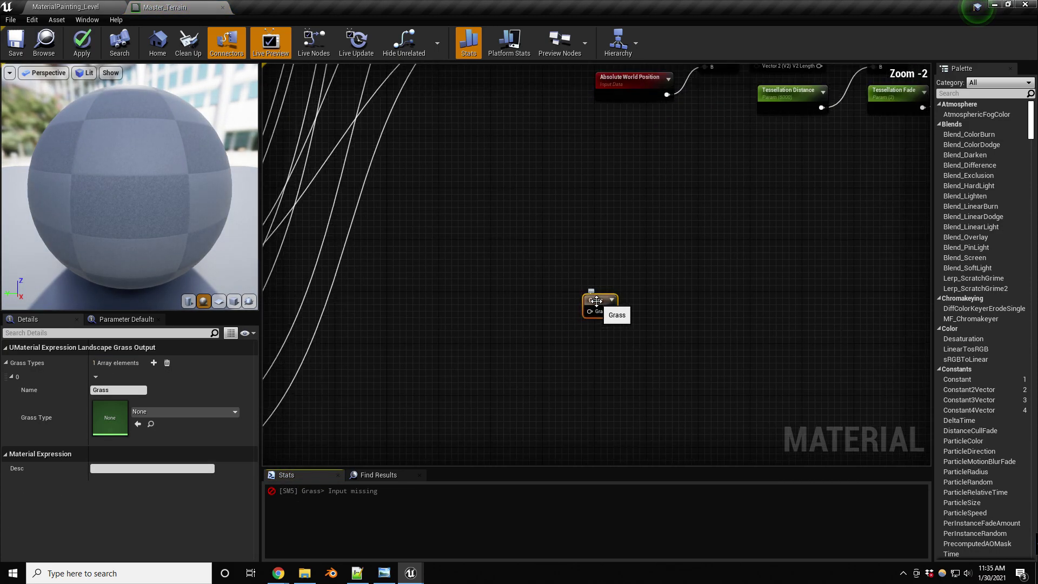
pyautogui.scroll(-2, 541, 284)
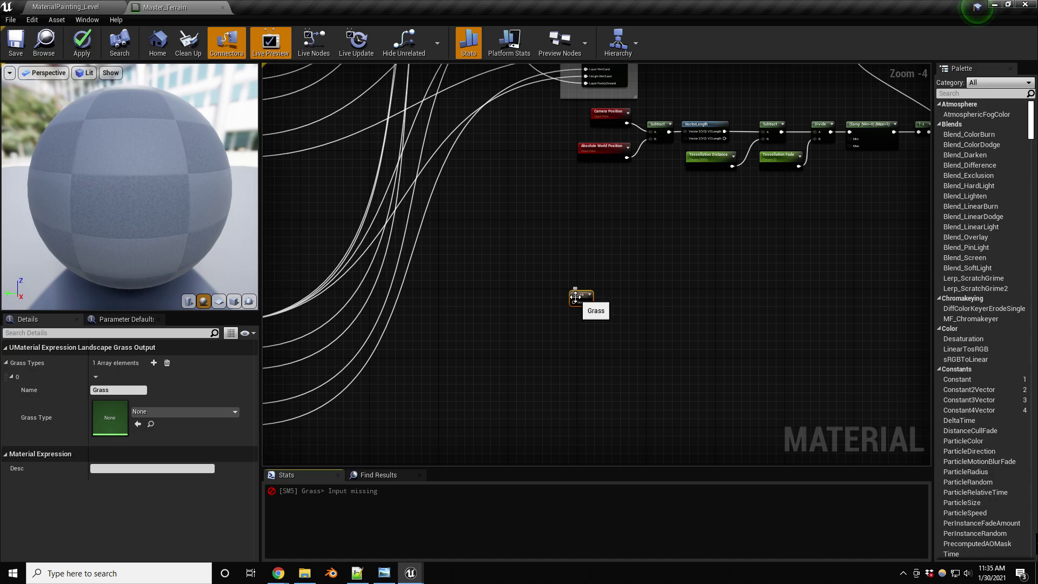
pyautogui.moveTo(570, 295); pyautogui.dragTo(629, 294)
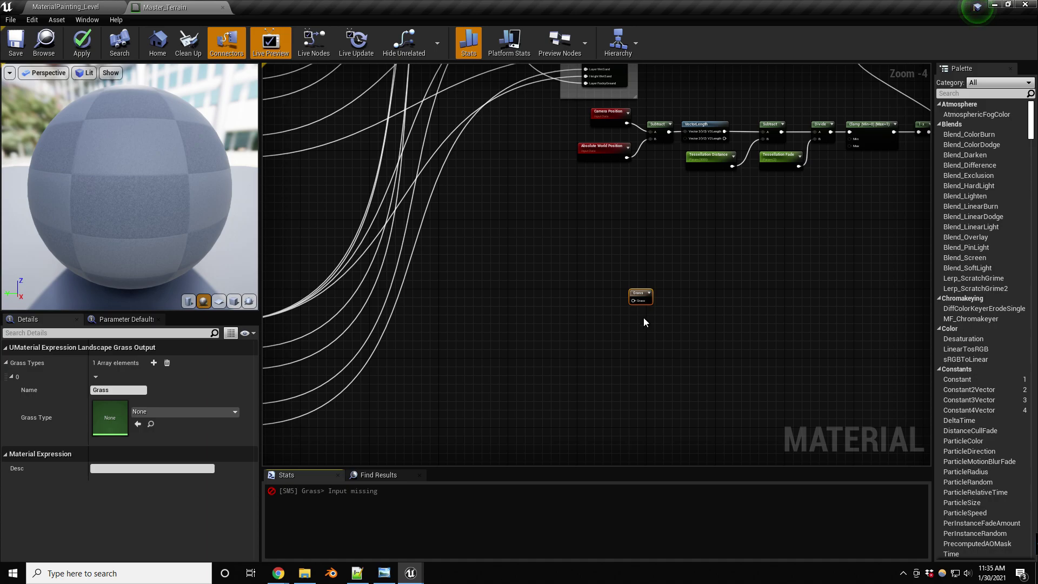
pyautogui.moveTo(632, 295); pyautogui.dragTo(636, 295)
pyautogui.scroll(3, 641, 293)
pyautogui.moveTo(524, 332); pyautogui.dragTo(607, 297, button='right')
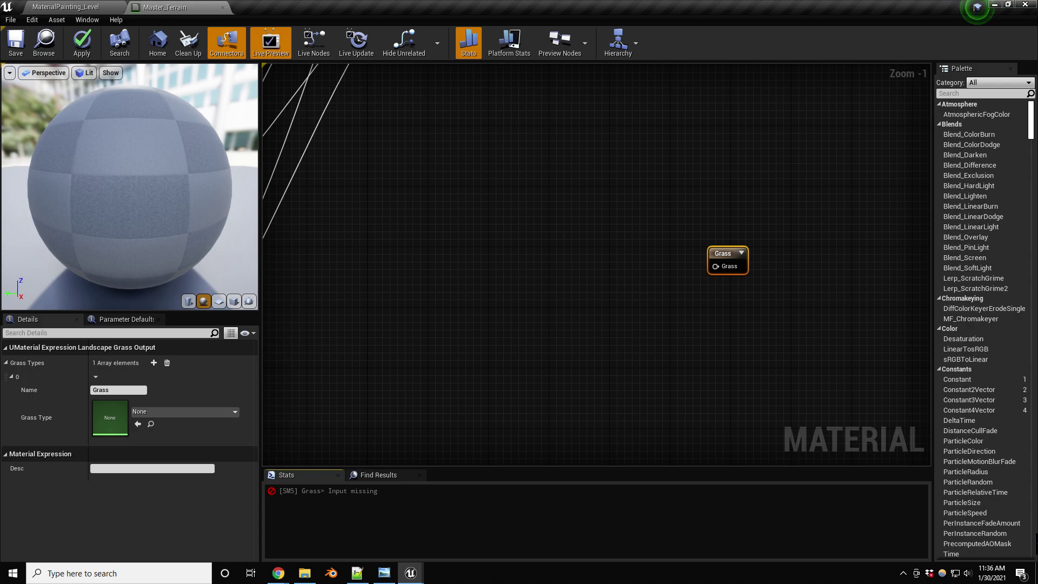
# - Create a folder named GrassType inside the Tutorials content folder and open it
pyautogui.hotkey('ctrl', 'shift', 'f')
pyautogui.moveTo(320, 83); pyautogui.dragTo(364, 89)
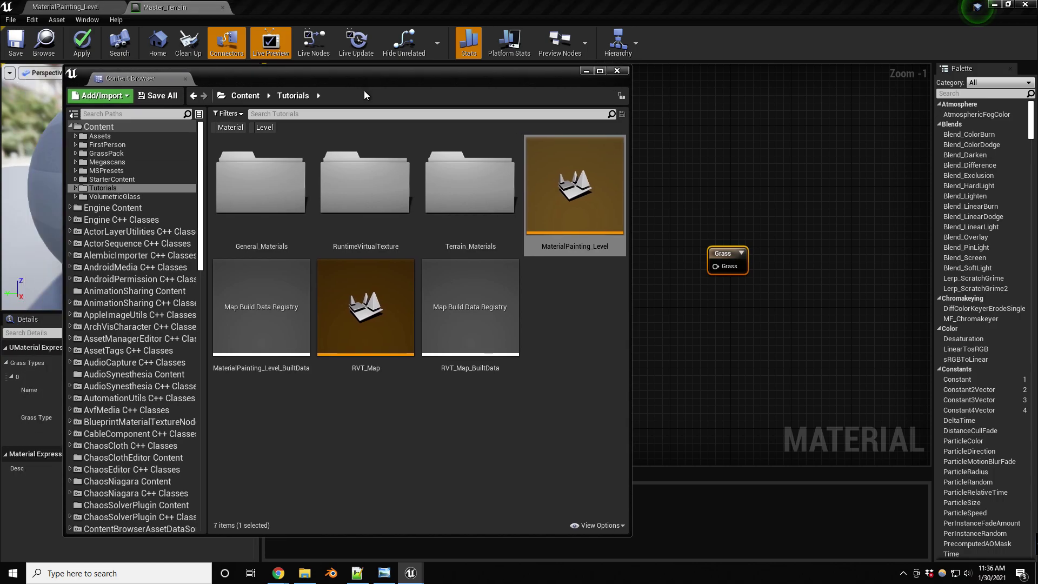
pyautogui.rightClick(489, 431)
pyautogui.click(557, 107)
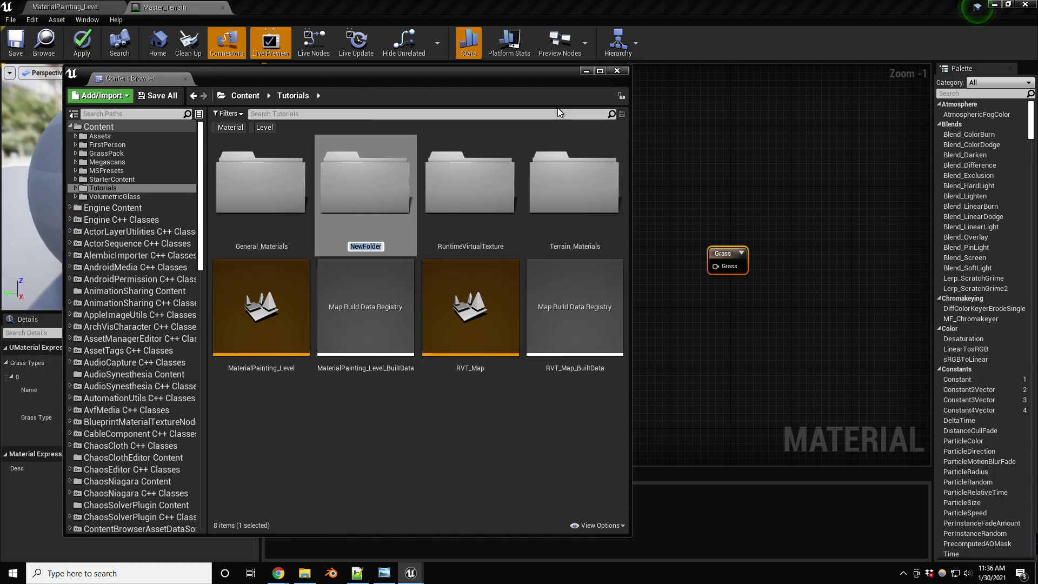
pyautogui.write('GrassT')
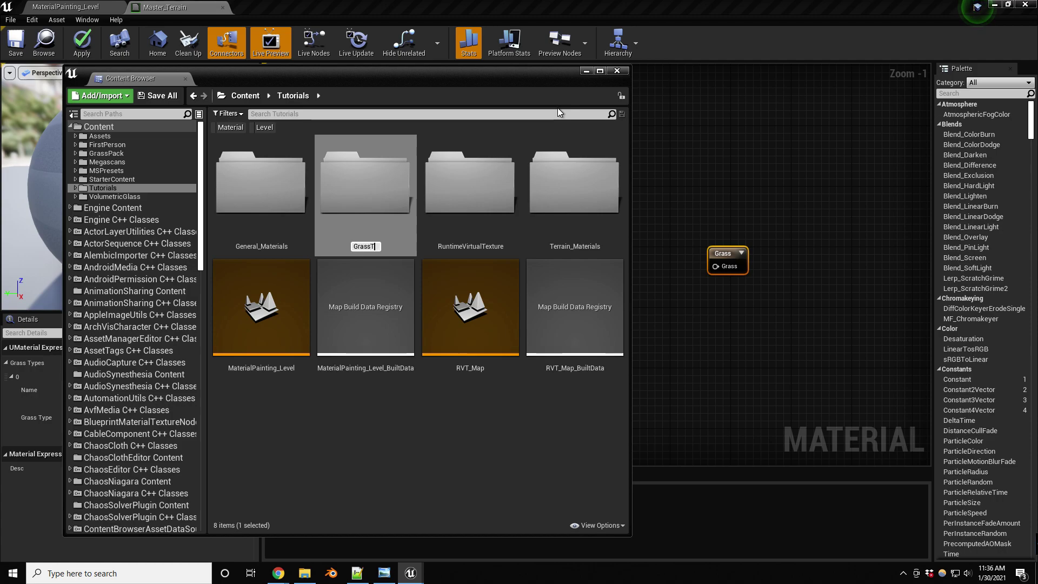
pyautogui.write('ype')
pyautogui.press('Return')
pyautogui.press('Return')
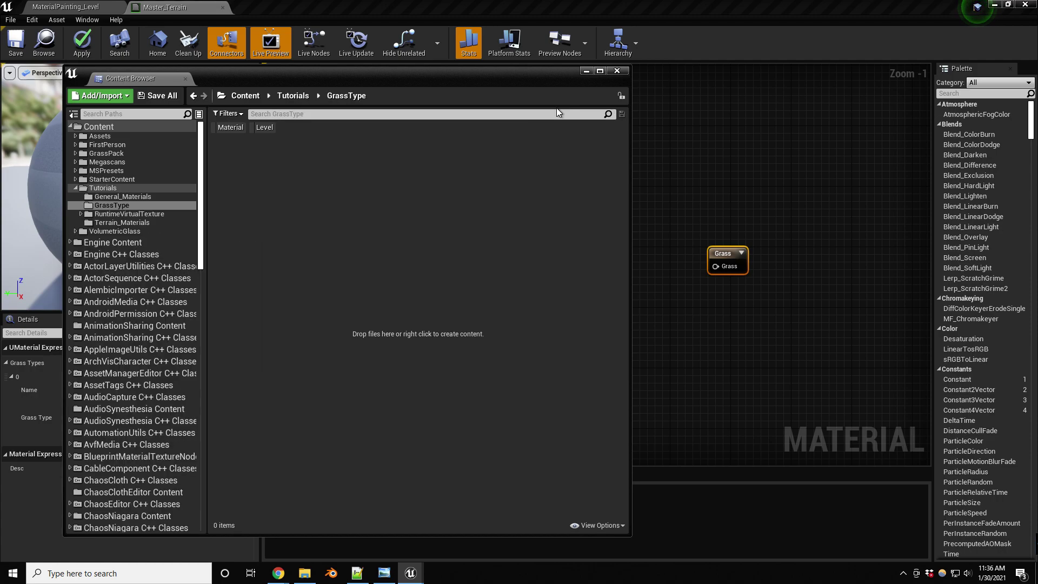
# - Create a Landscape Grass Type foliage asset named GrassType1 in the GrassType folder
pyautogui.rightClick(435, 246)
pyautogui.moveTo(508, 426)
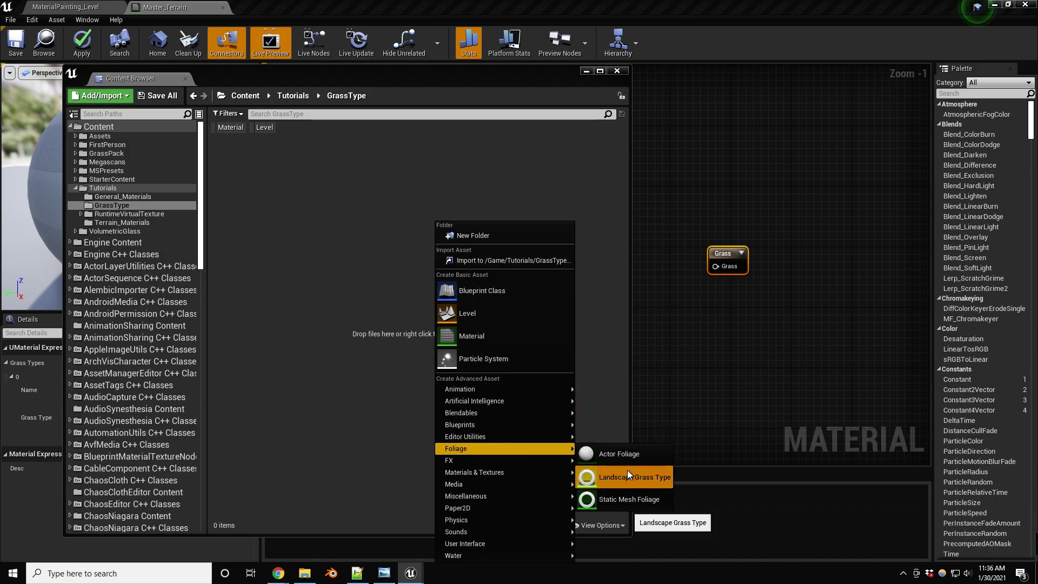
pyautogui.click(627, 473)
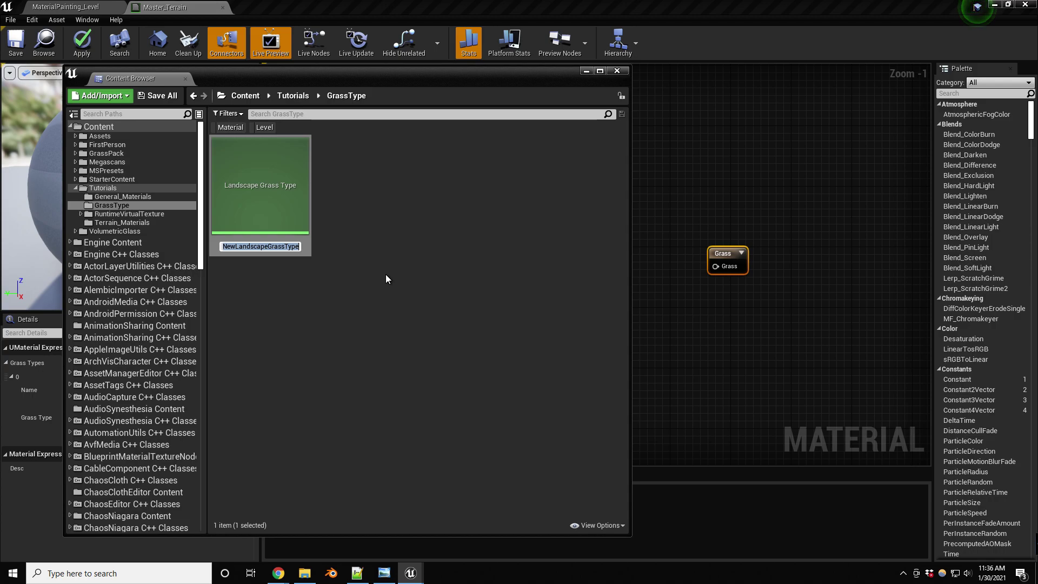
pyautogui.write('Gras')
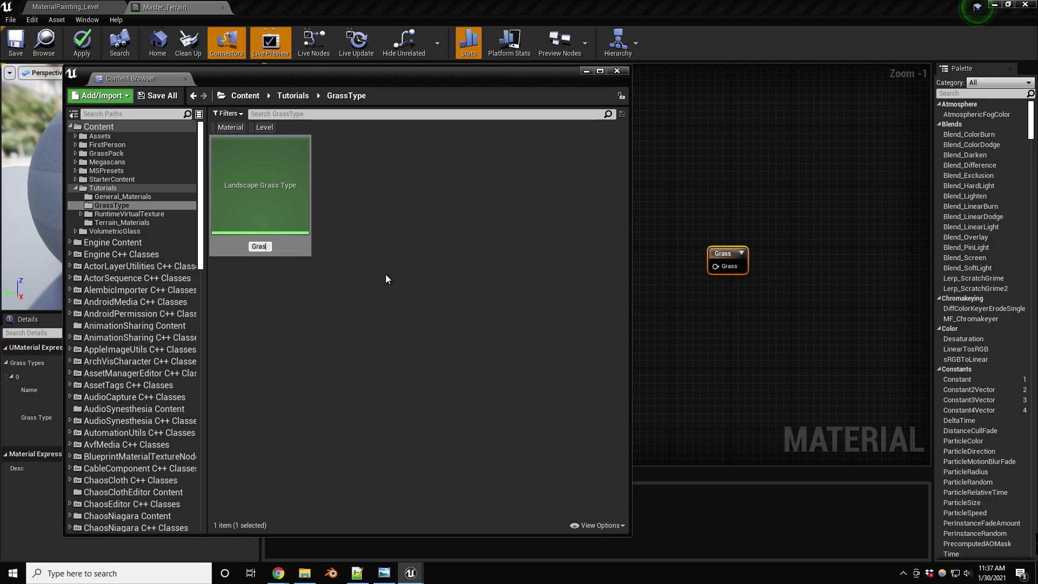
pyautogui.write('sType')
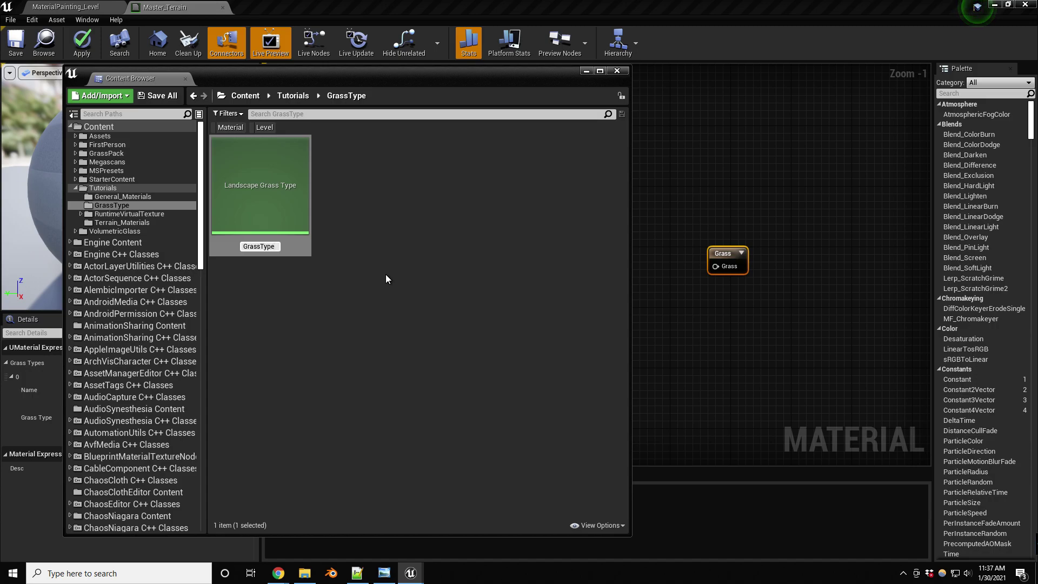
pyautogui.write('1')
pyautogui.press('Return')
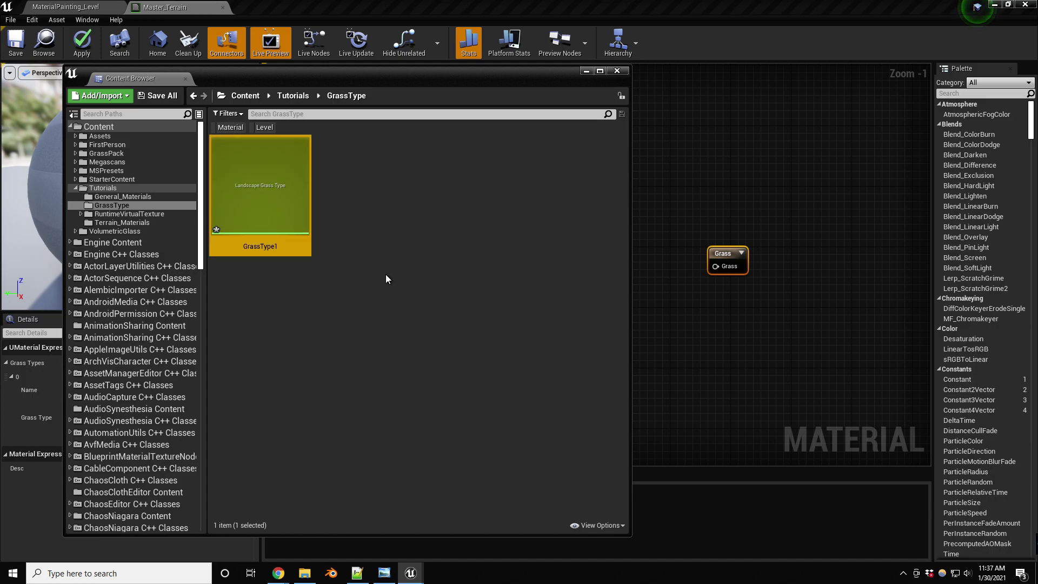
# - Open GrassType1, add one element to Grass Varieties and expand its settings
pyautogui.doubleClick(276, 213)
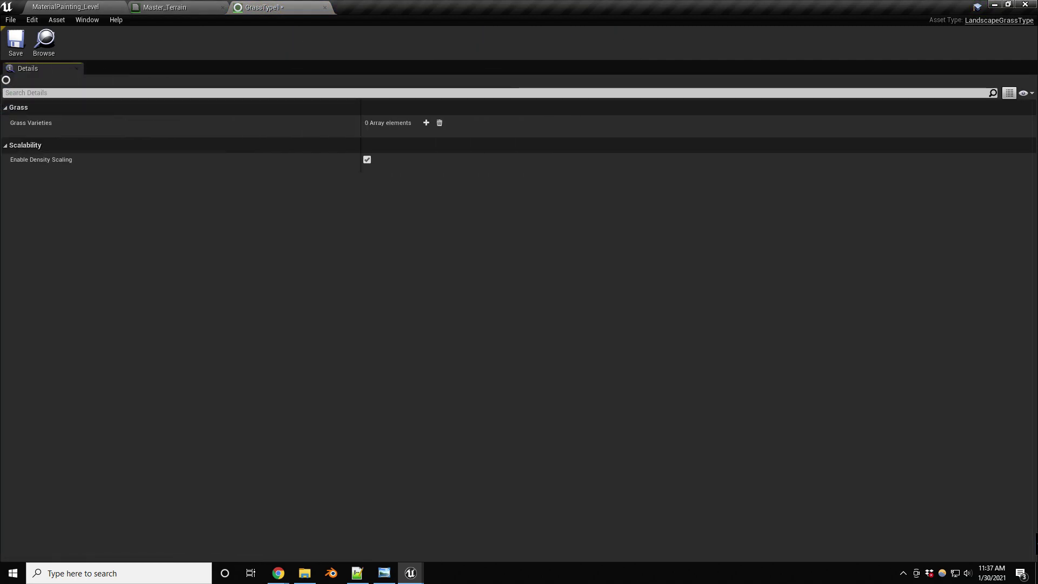
pyautogui.click(426, 123)
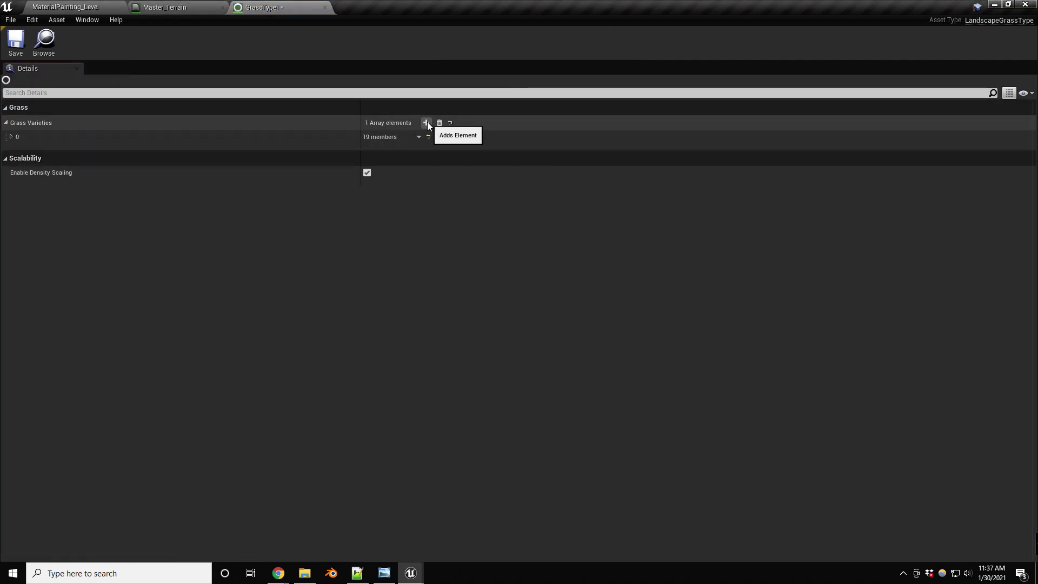
pyautogui.click(12, 136)
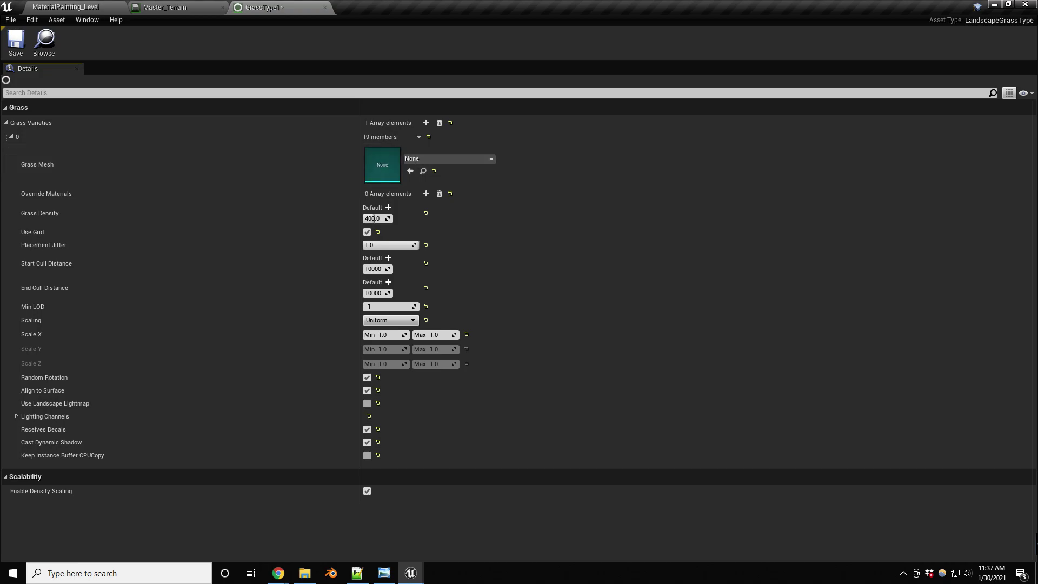
# - Assign the grass02 mesh from GrassPack's Meshes folder as the first grass variety's Grass Mesh
pyautogui.hotkey('ctrl', 'b')
pyautogui.moveTo(139, 97); pyautogui.dragTo(609, 68)
pyautogui.click(591, 158)
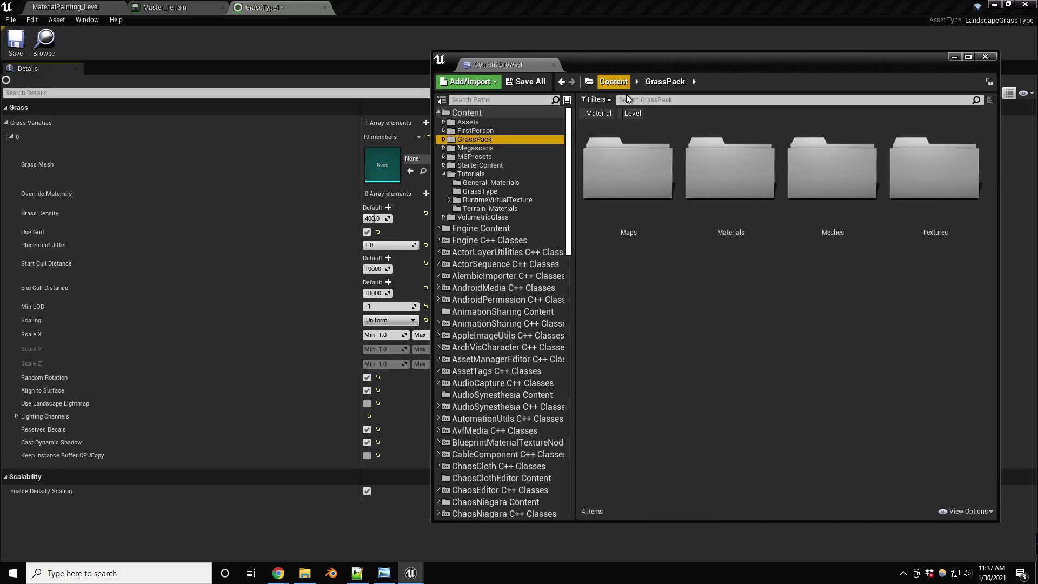
pyautogui.doubleClick(838, 176)
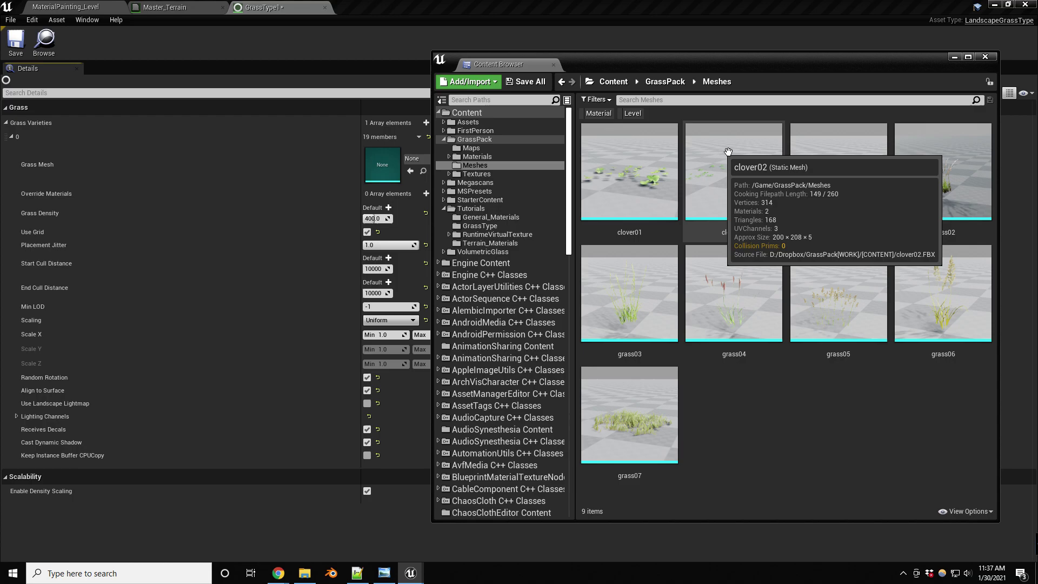
pyautogui.moveTo(943, 193); pyautogui.dragTo(377, 170)
# - Add a second grass variety and assign the grass07 mesh from GrassPack as its Grass Mesh
pyautogui.click(426, 123)
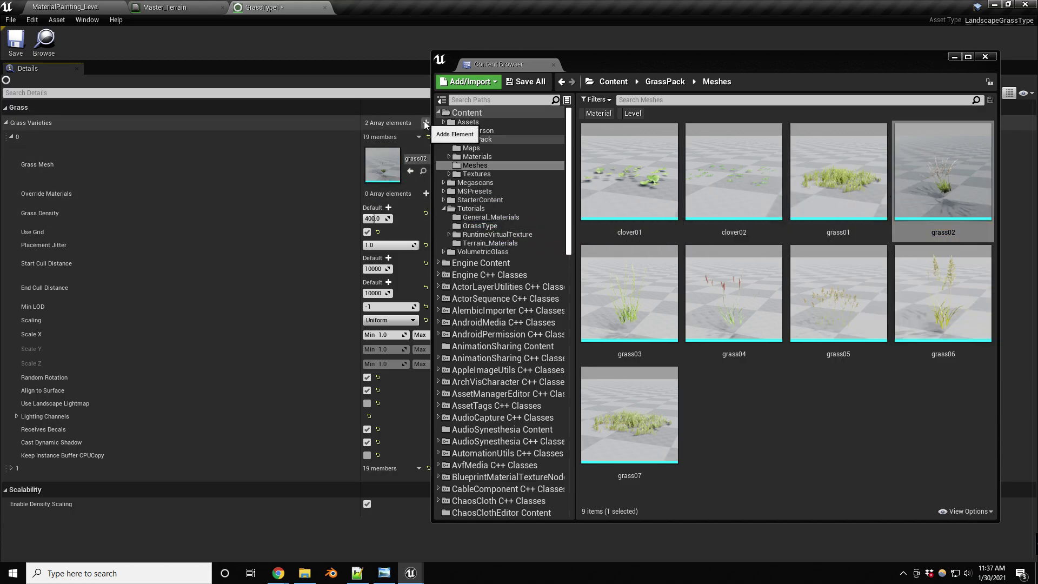
pyautogui.click(12, 469)
pyautogui.scroll(-3, 141, 408)
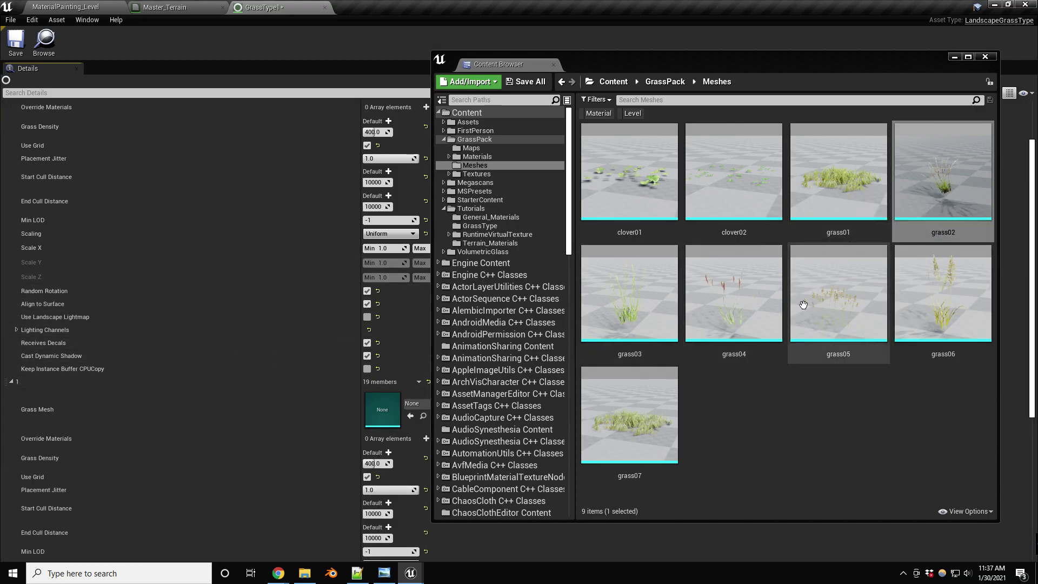
pyautogui.moveTo(630, 397); pyautogui.dragTo(386, 410)
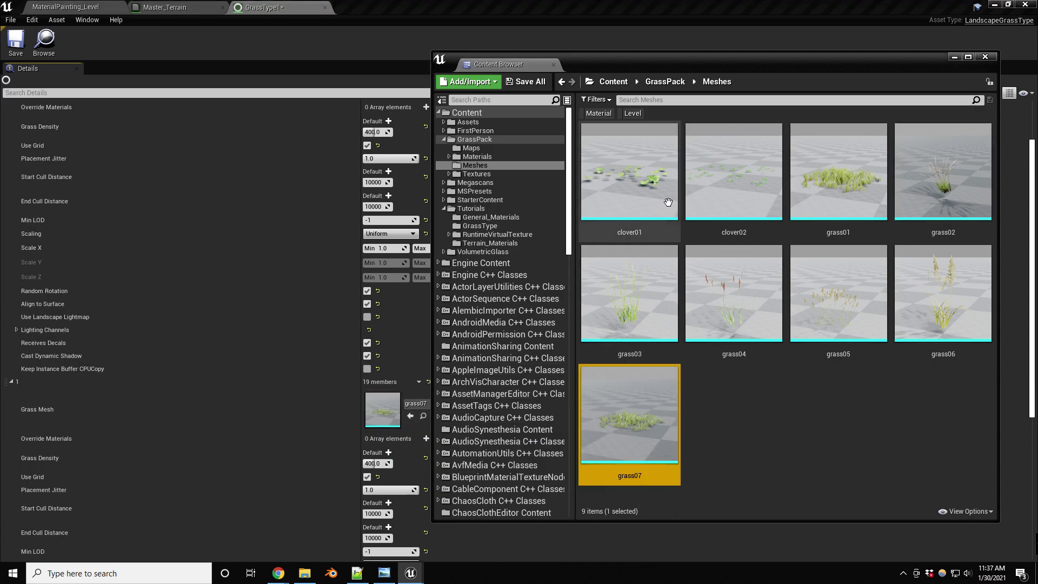
pyautogui.moveTo(710, 57); pyautogui.dragTo(595, 86)
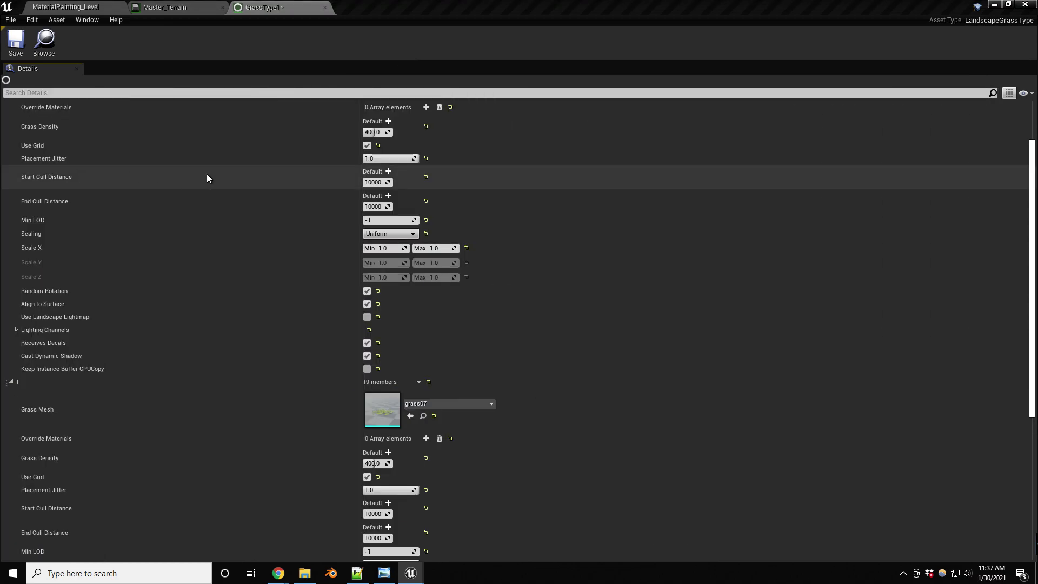
# - Set the grass02 variety's Scale X to a minimum of 0.8 and a maximum of 1.3
pyautogui.scroll(2, 258, 194)
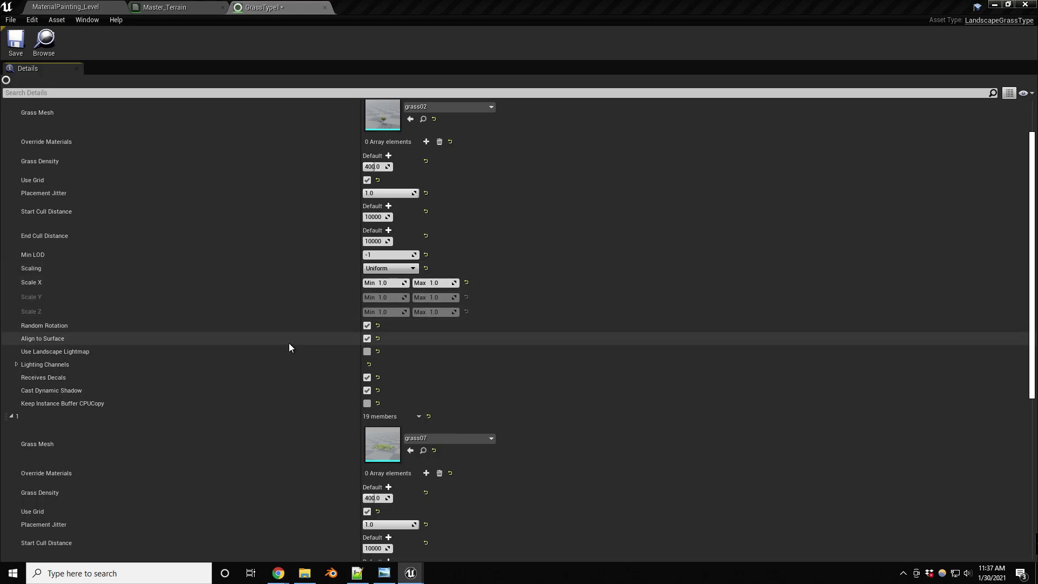
pyautogui.click(389, 282)
pyautogui.write('0.8')
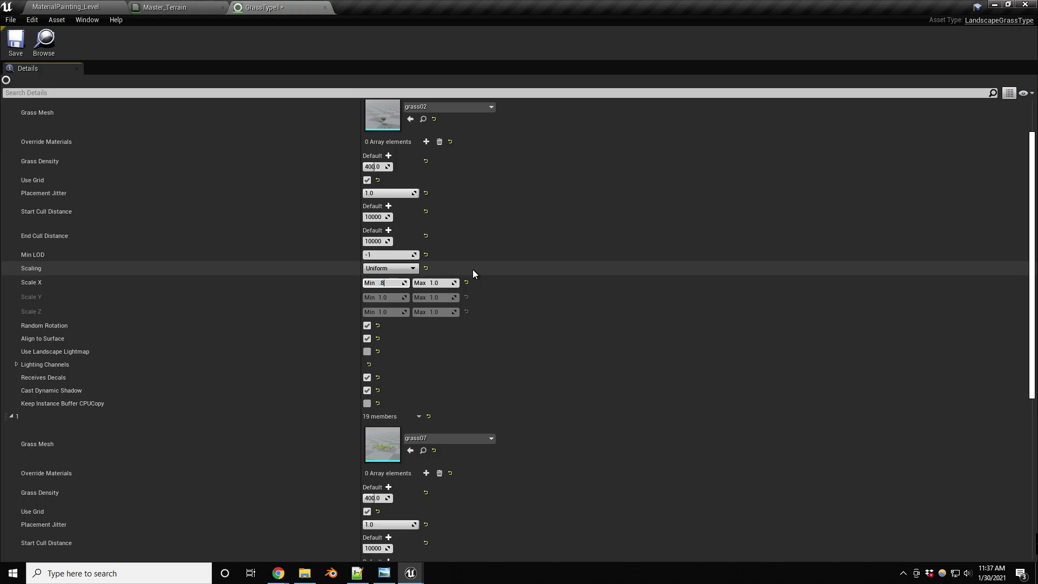
pyautogui.press('Tab')
pyautogui.write('1.3')
pyautogui.press('Return')
# - Give the grass07 variety a Scale X range of 0.8 to 1.3, save, and return to the Master_Terrain material
pyautogui.scroll(-3, 473, 274)
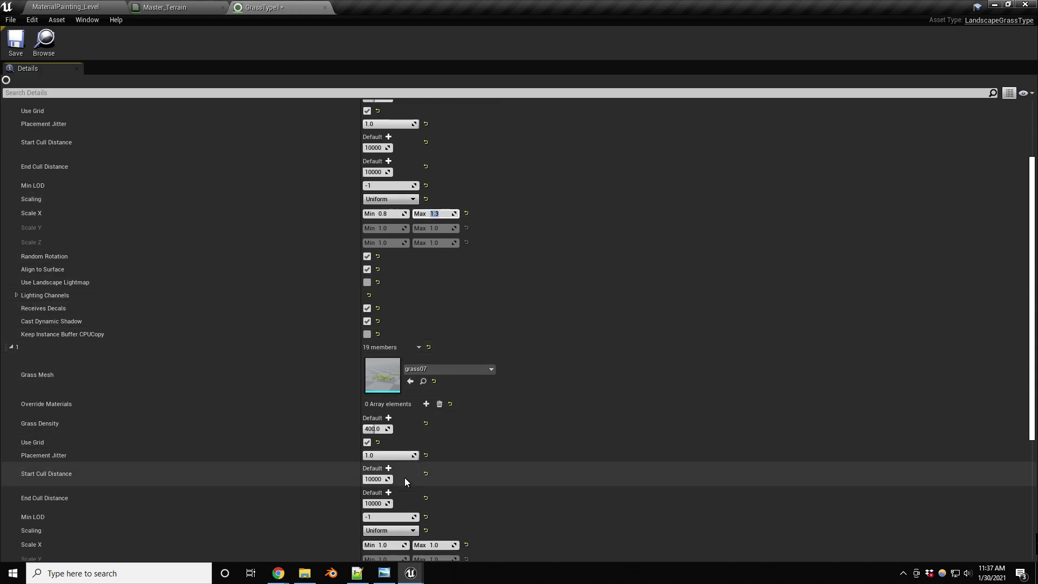
pyautogui.click(385, 545)
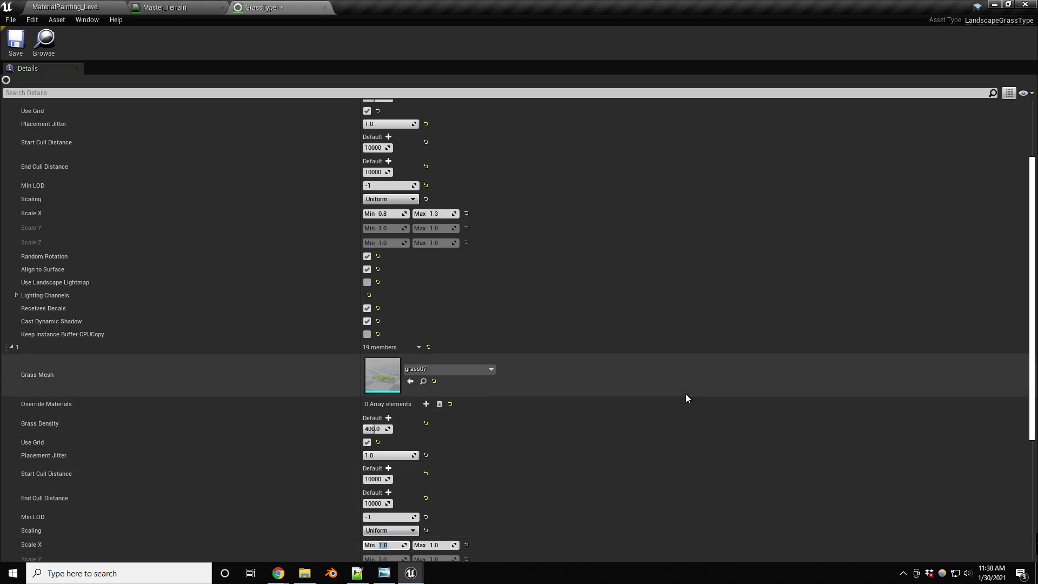
pyautogui.write('0.8')
pyautogui.press('Tab')
pyautogui.write('1.3')
pyautogui.press('Return')
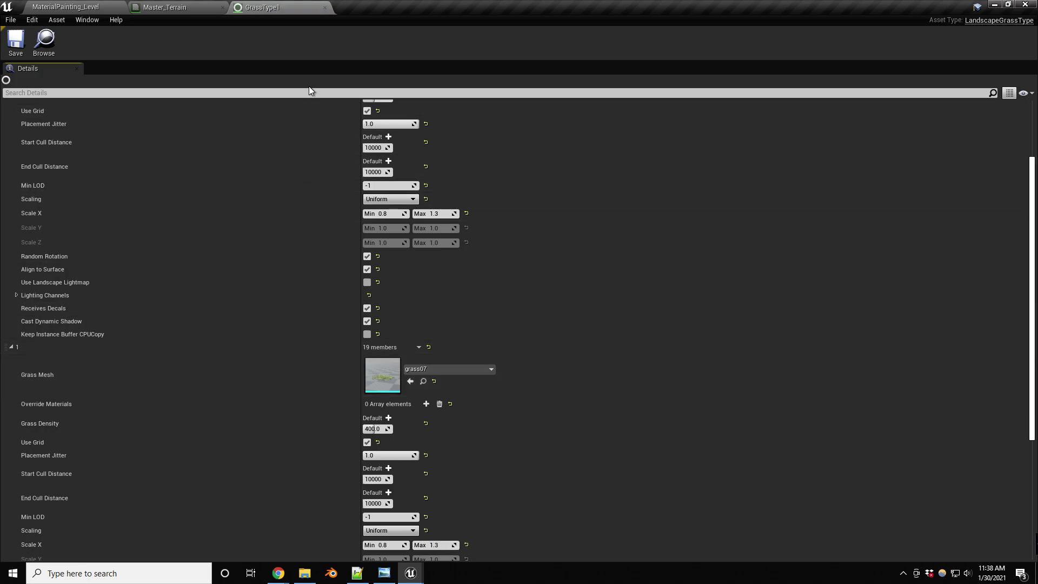
pyautogui.click(186, 6)
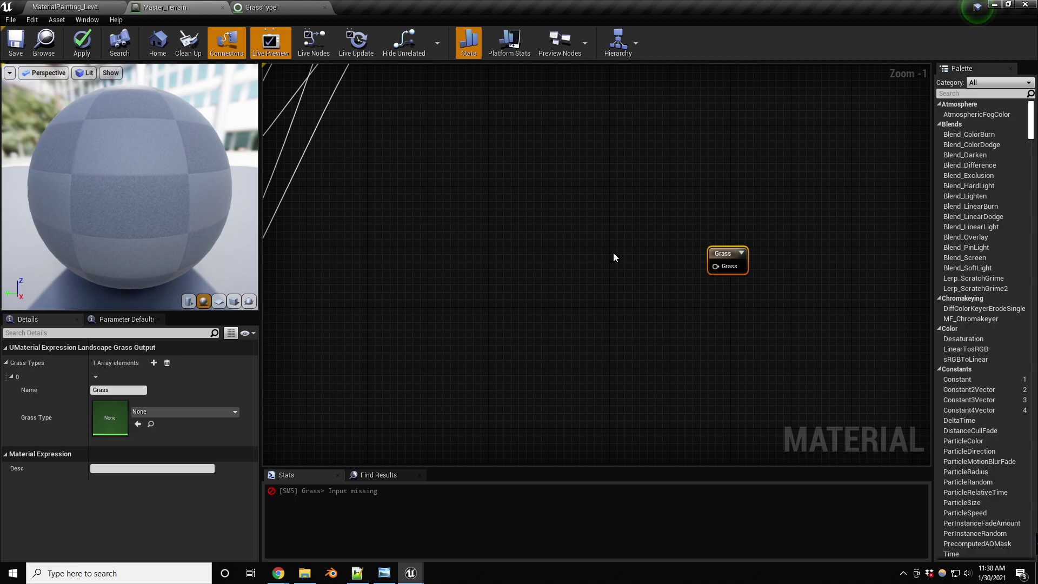
pyautogui.rightClick(583, 258)
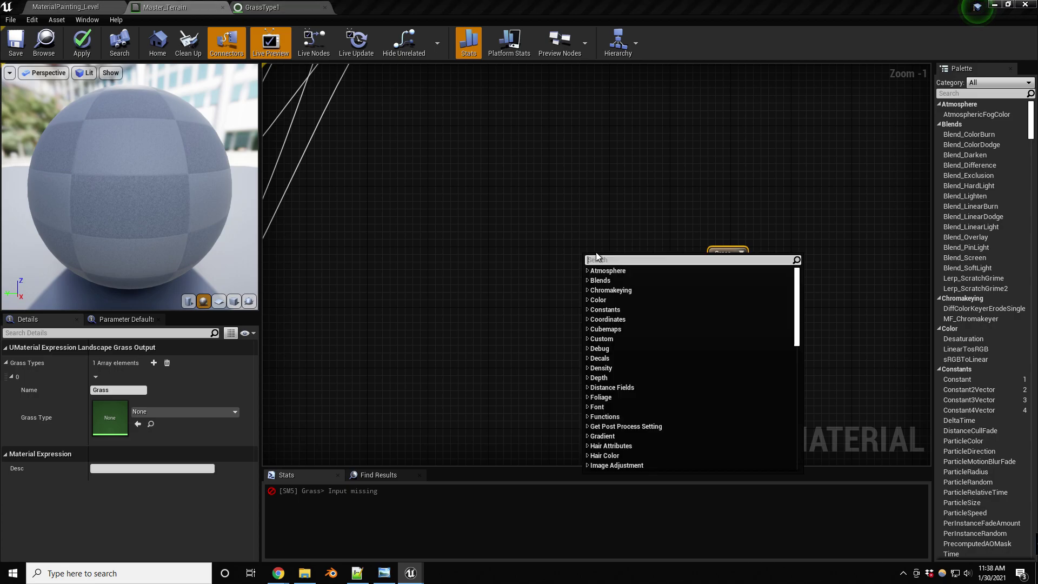
pyautogui.write('layerblenn')
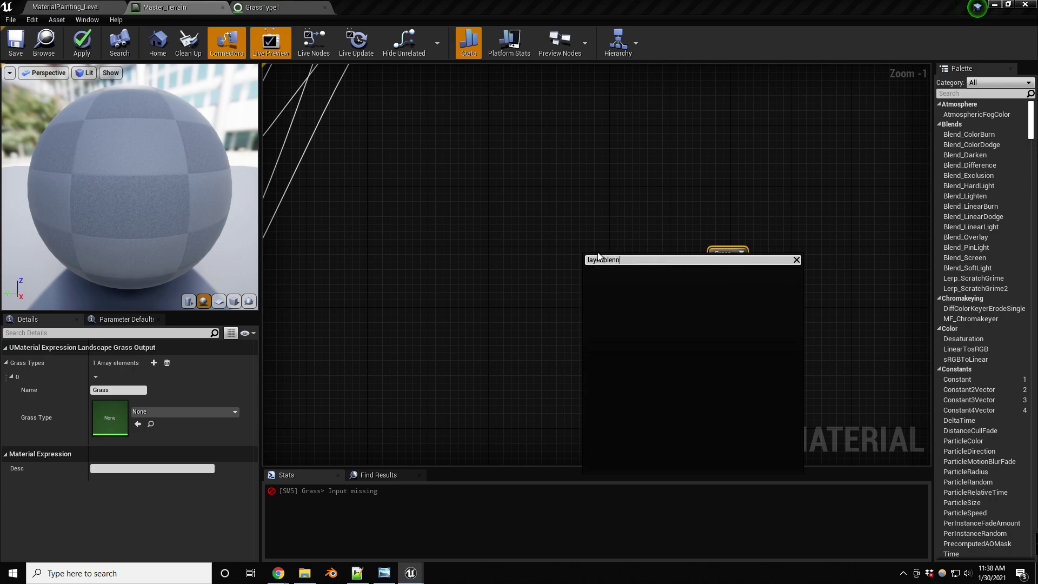
pyautogui.press('BackSpace')
pyautogui.write('d')
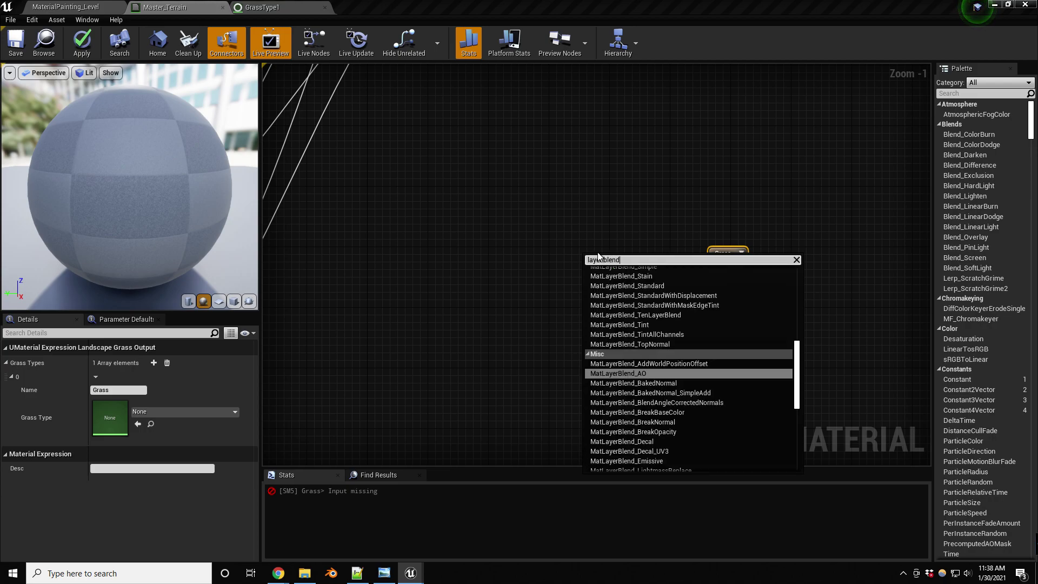
pyautogui.press('BackSpace')
pyautogui.press('BackSpace')
pyautogui.press('BackSpace')
pyautogui.press('BackSpace')
pyautogui.press('BackSpace')
pyautogui.write('blend')
pyautogui.scroll(1, 649, 332)
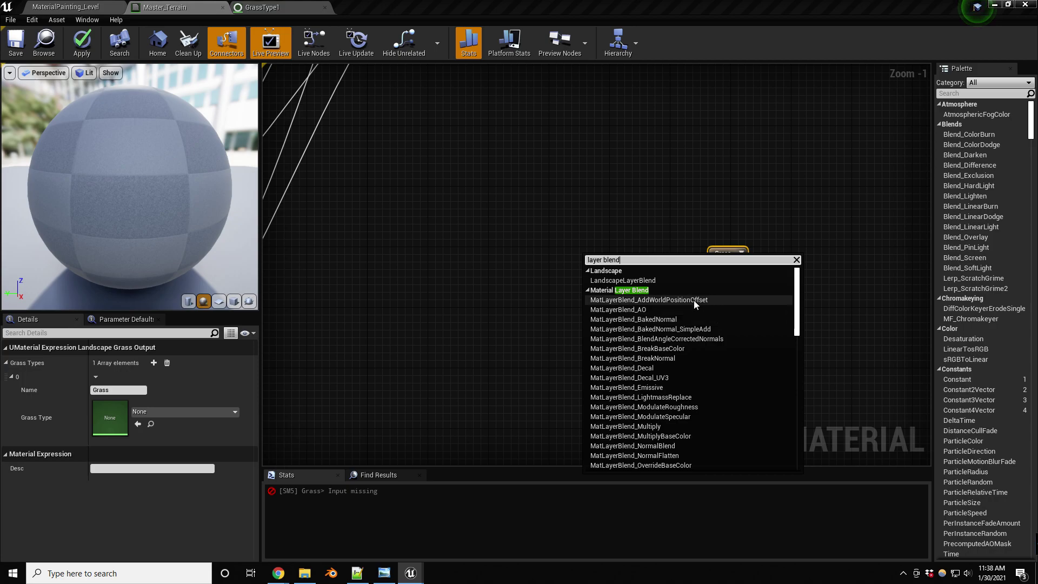
pyautogui.click(649, 281)
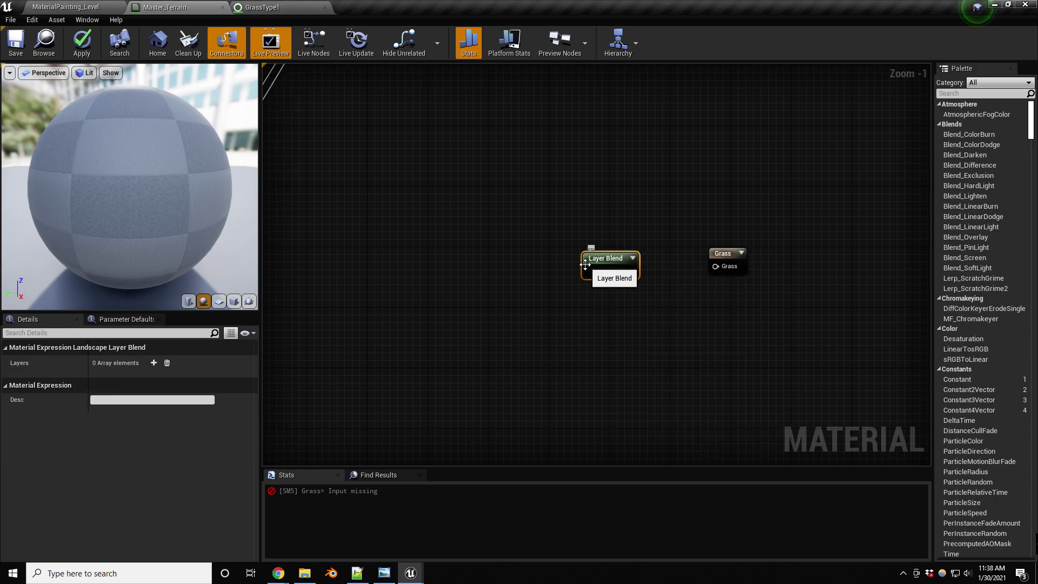
pyautogui.moveTo(602, 260); pyautogui.dragTo(607, 248)
pyautogui.press('Delete')
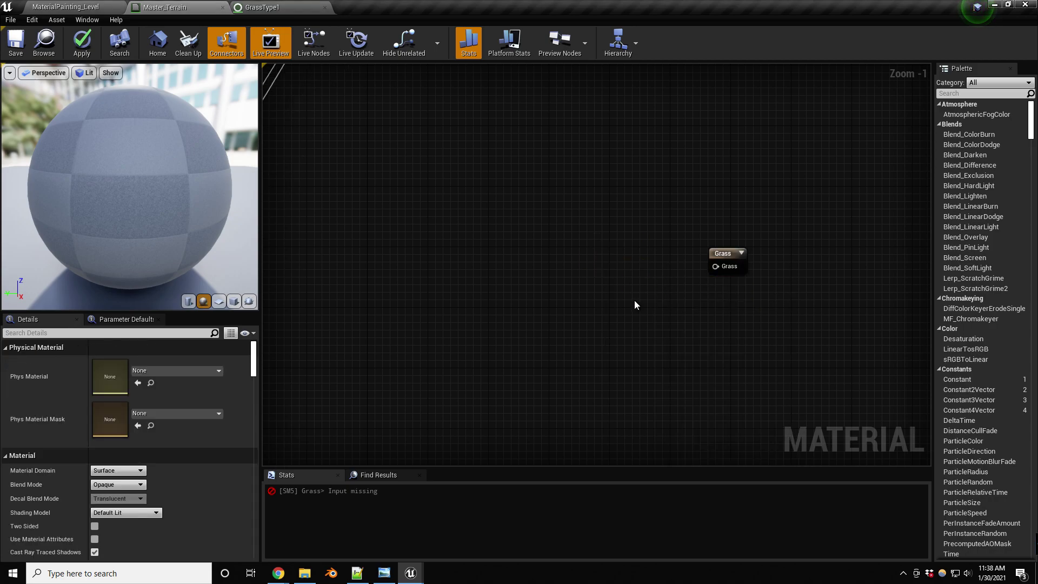
pyautogui.rightClick(630, 278)
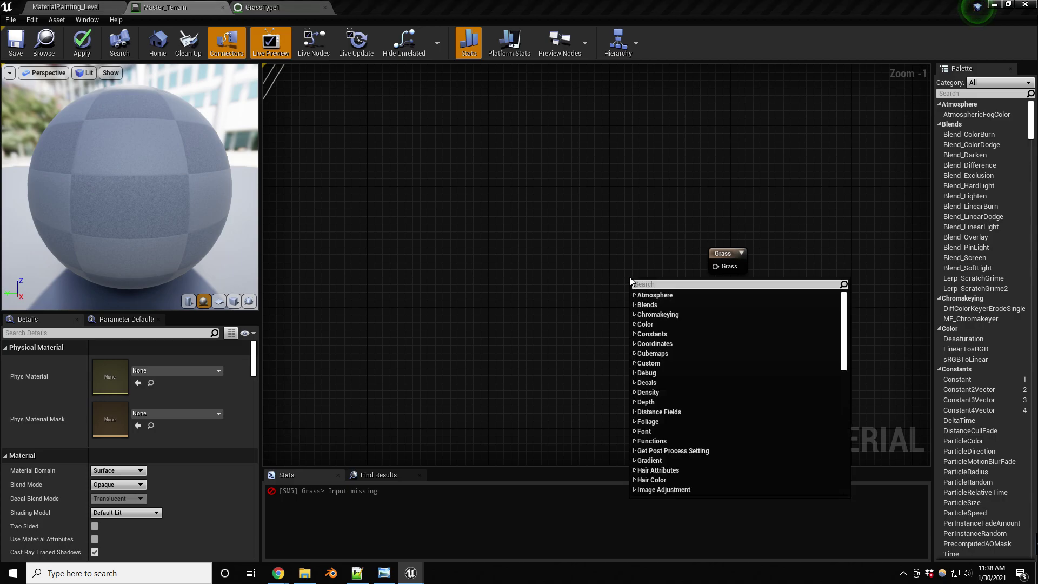
pyautogui.click(606, 229)
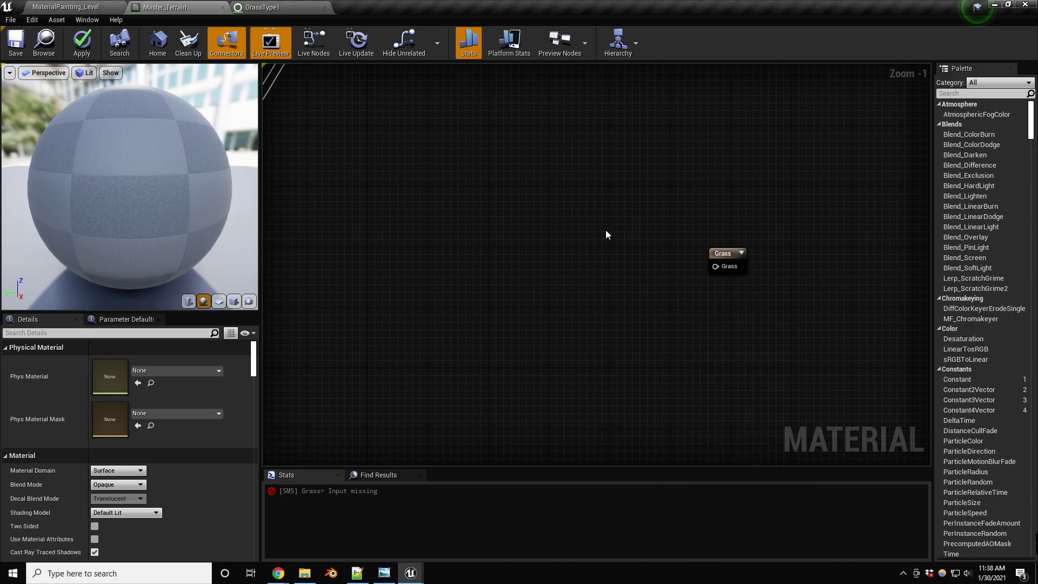
pyautogui.rightClick(606, 230)
pyautogui.write('layer ')
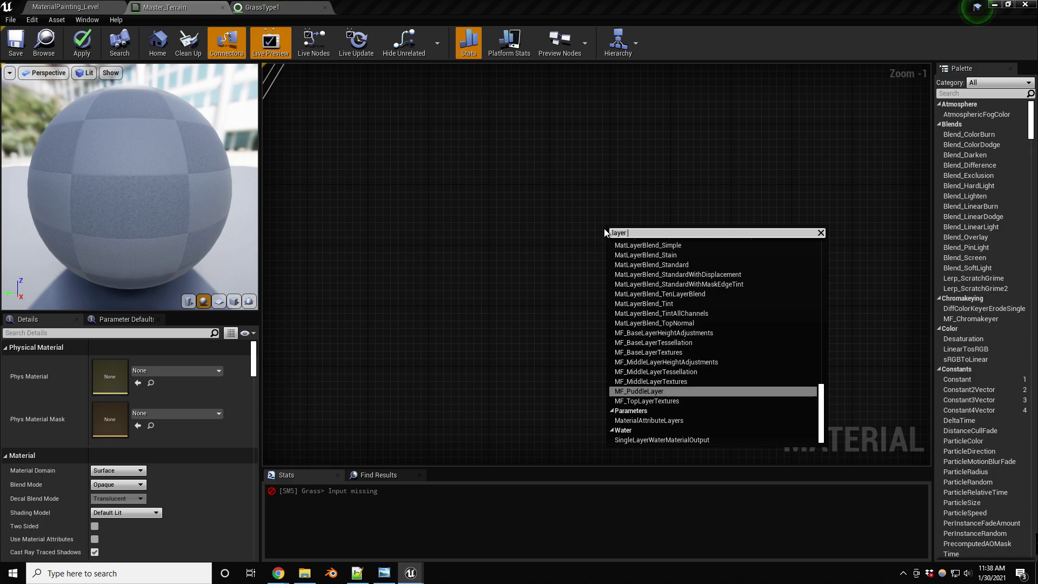
pyautogui.write('blend')
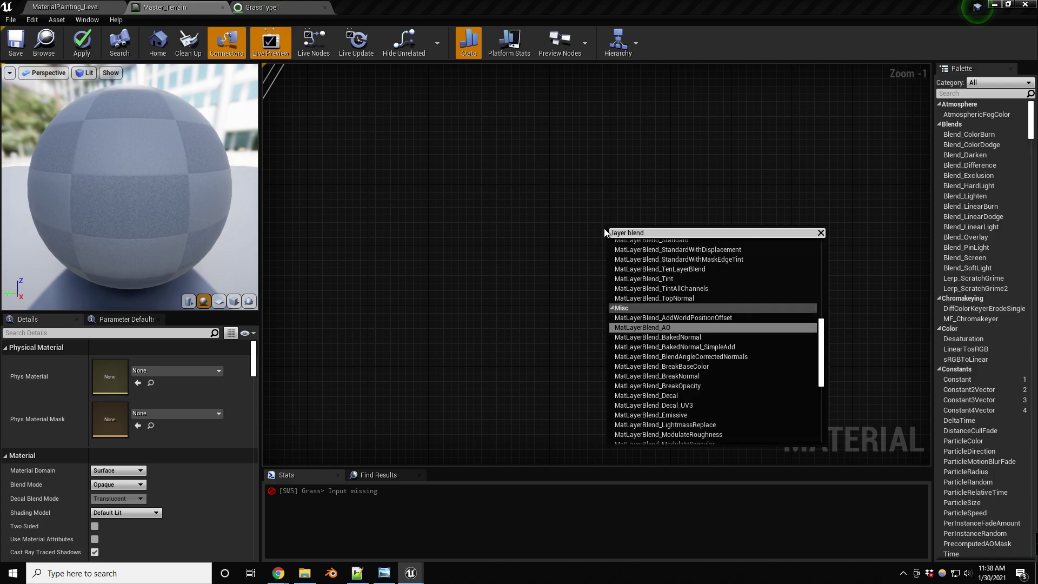
pyautogui.scroll(-1, 690, 329)
pyautogui.scroll(-10, 696, 332)
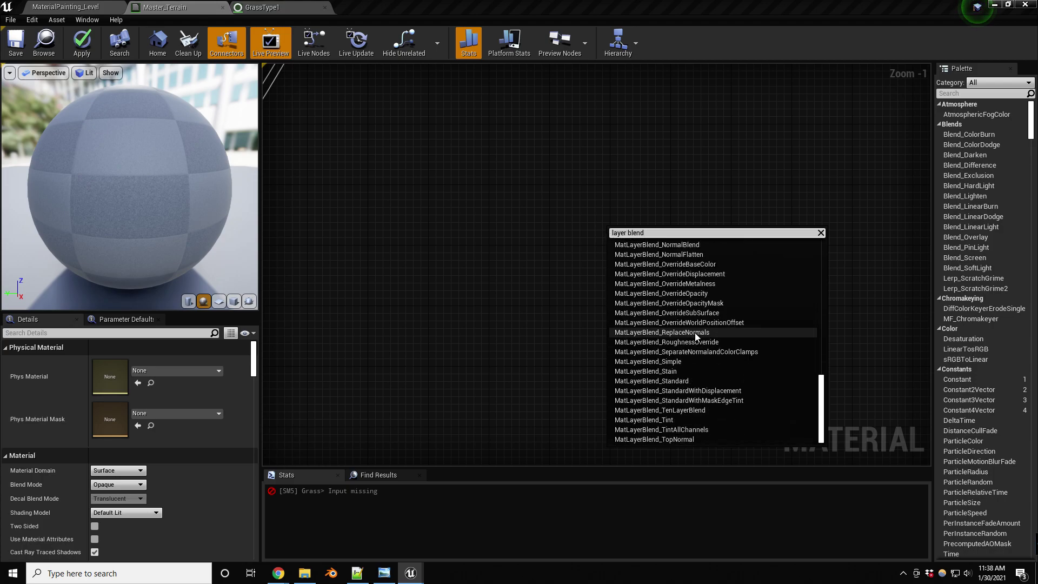
pyautogui.scroll(9, 703, 333)
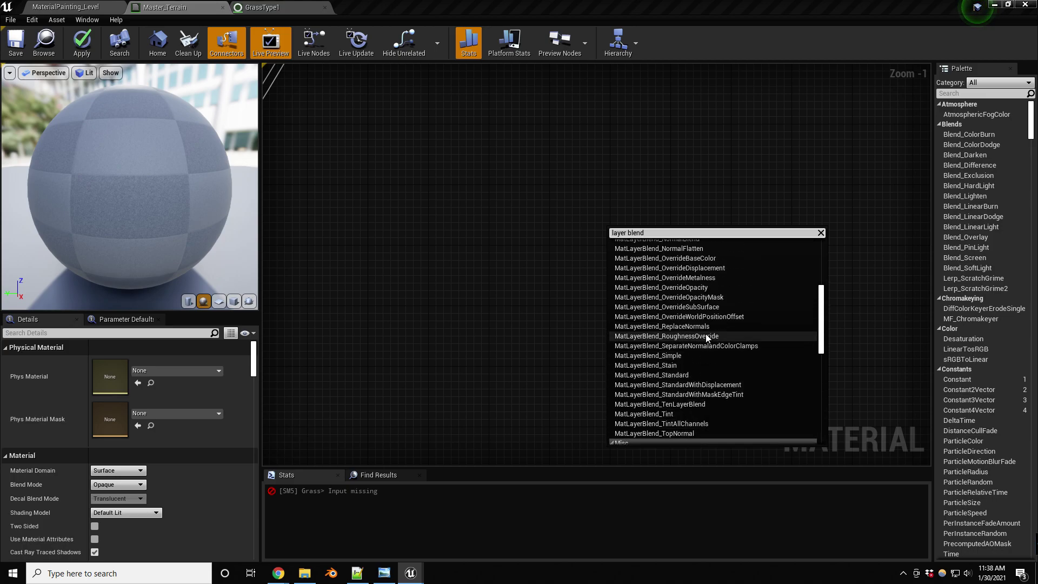
pyautogui.scroll(6, 706, 336)
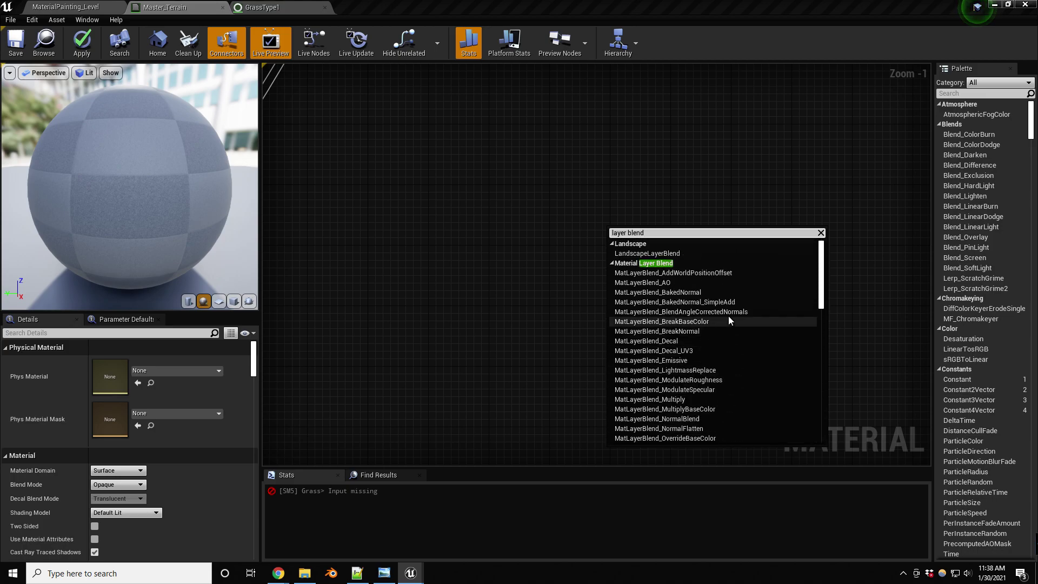
pyautogui.click(601, 221)
# - Add a LandscapeLayerBlend node just beside the Grass output node, on its input side
pyautogui.scroll(-4, 603, 247)
pyautogui.moveTo(604, 248); pyautogui.dragTo(595, 358, button='right')
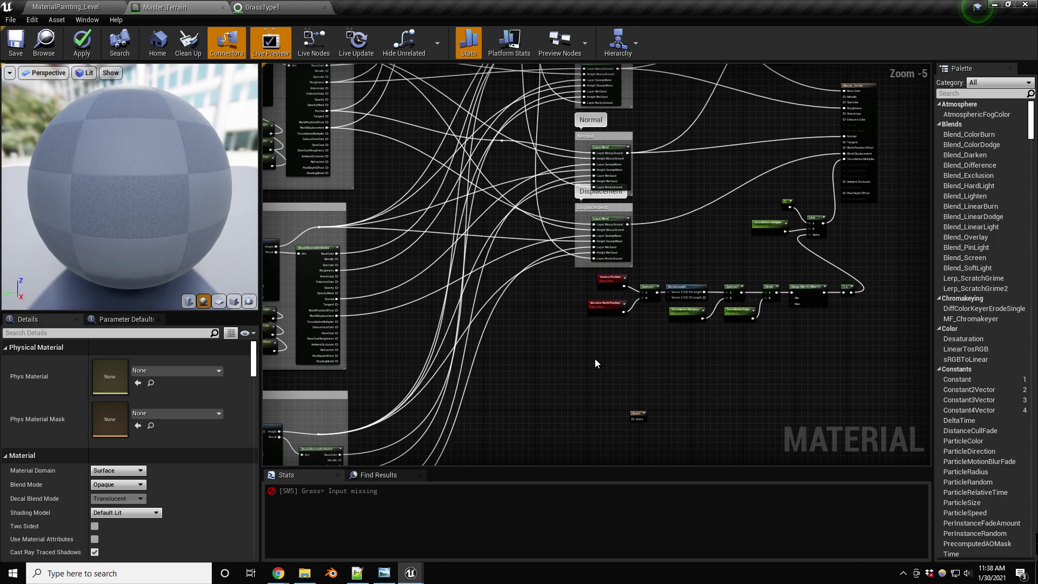
pyautogui.click(615, 222)
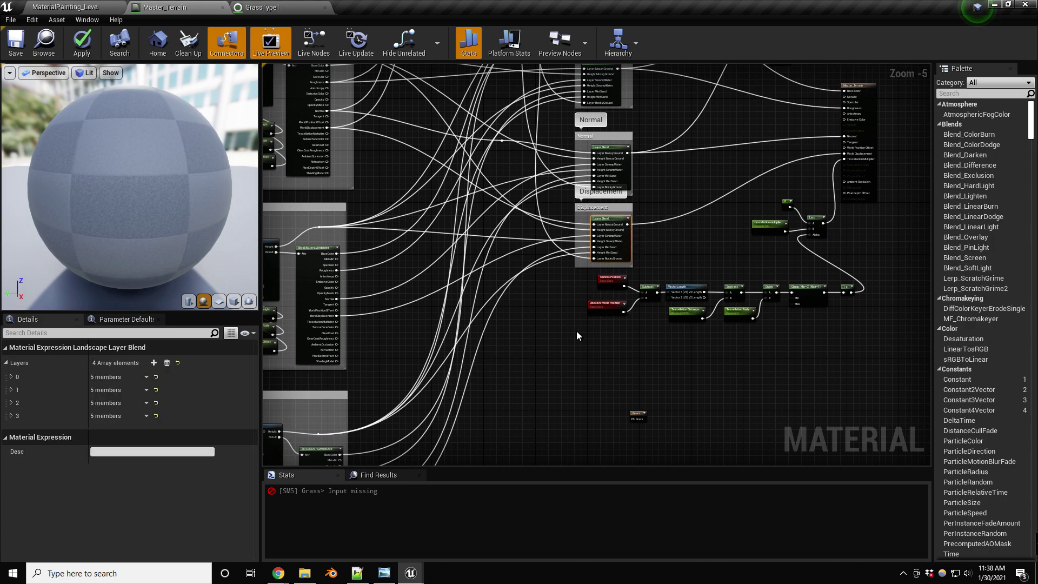
pyautogui.moveTo(560, 389); pyautogui.dragTo(609, 358, button='right')
pyautogui.scroll(3, 616, 335)
pyautogui.rightClick(608, 358)
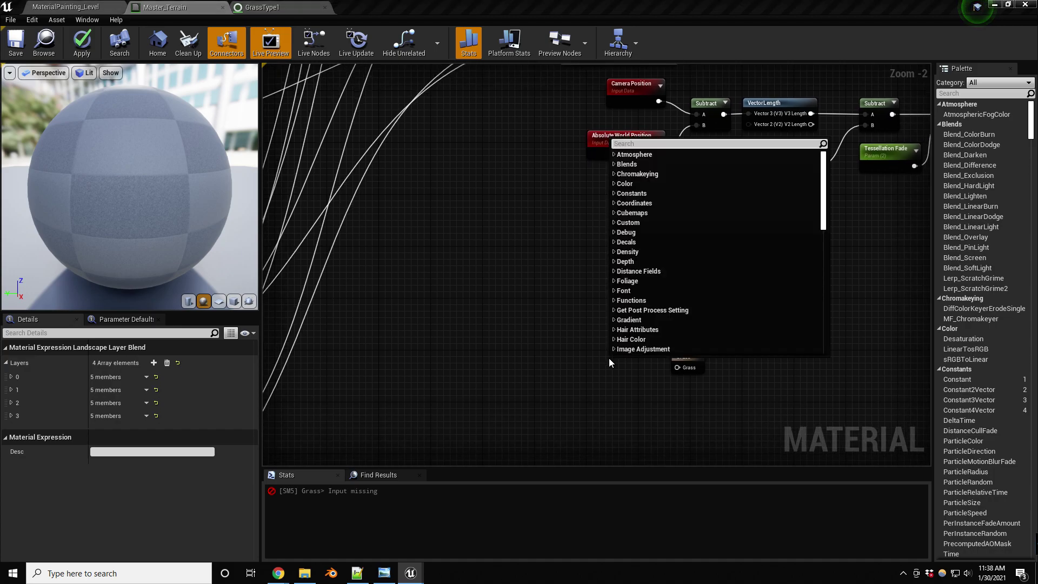
pyautogui.write('landsca')
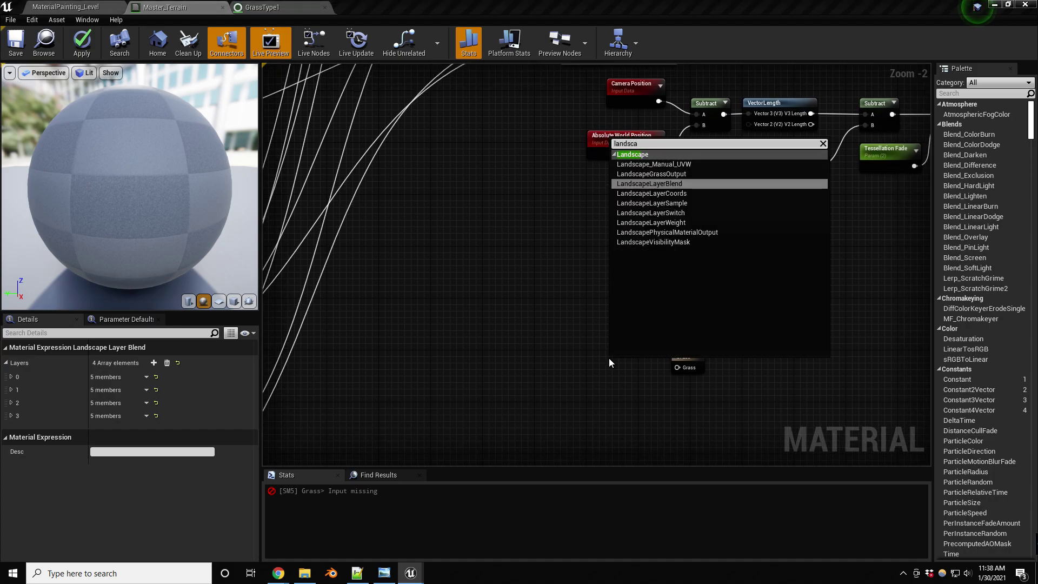
pyautogui.press('Return')
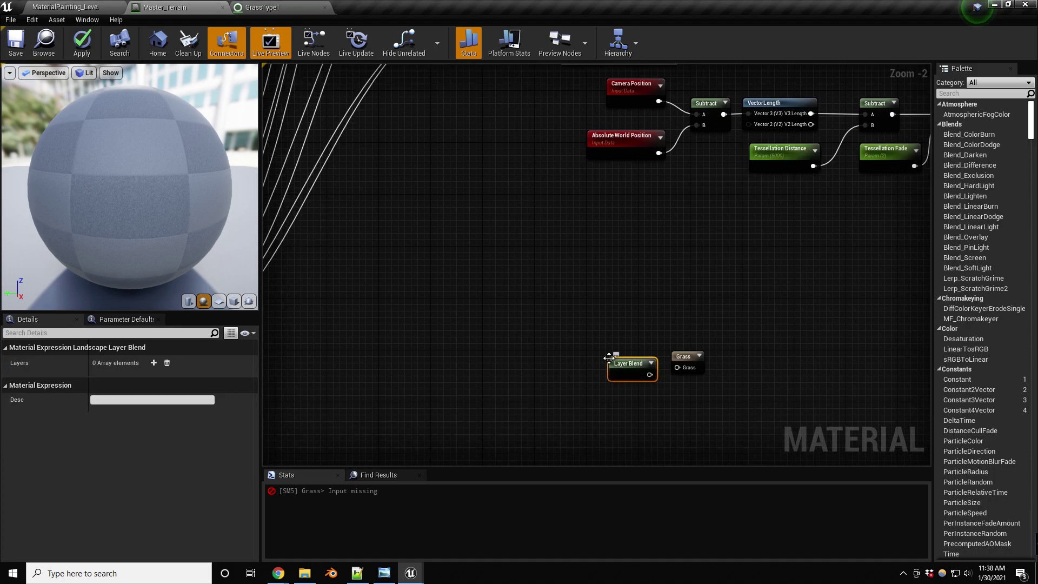
pyautogui.moveTo(609, 358); pyautogui.dragTo(600, 345)
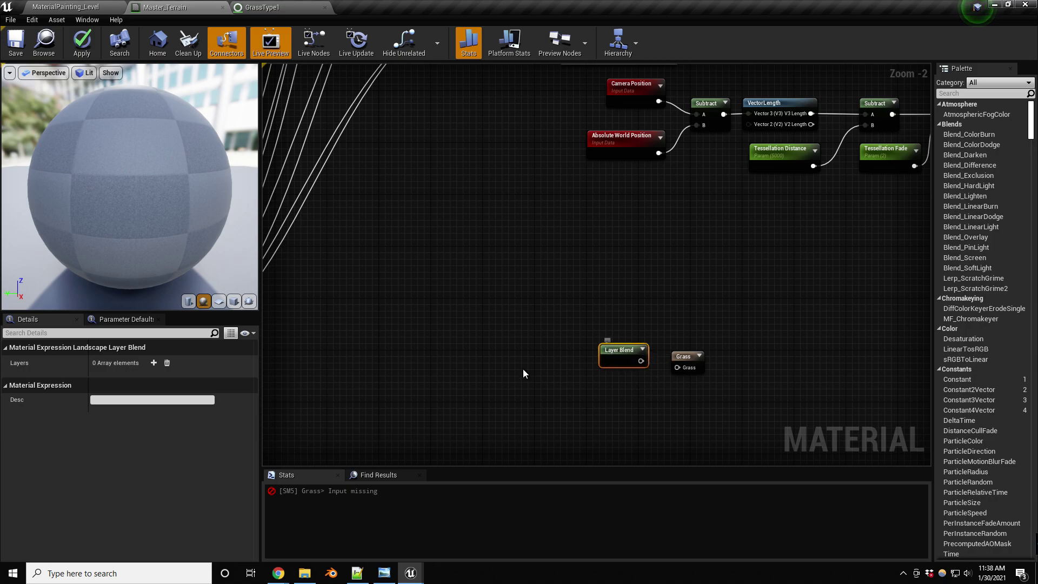
# - Add one layer to the new Layer Blend node, expand its settings, and space the node apart from the Grass output
pyautogui.click(154, 363)
pyautogui.moveTo(619, 344); pyautogui.dragTo(613, 351)
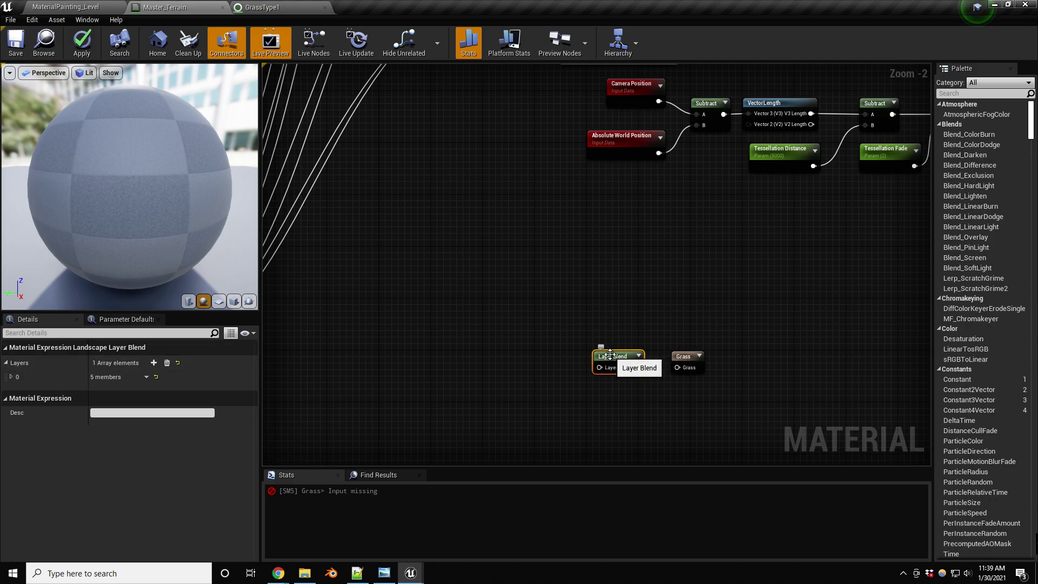
pyautogui.click(11, 377)
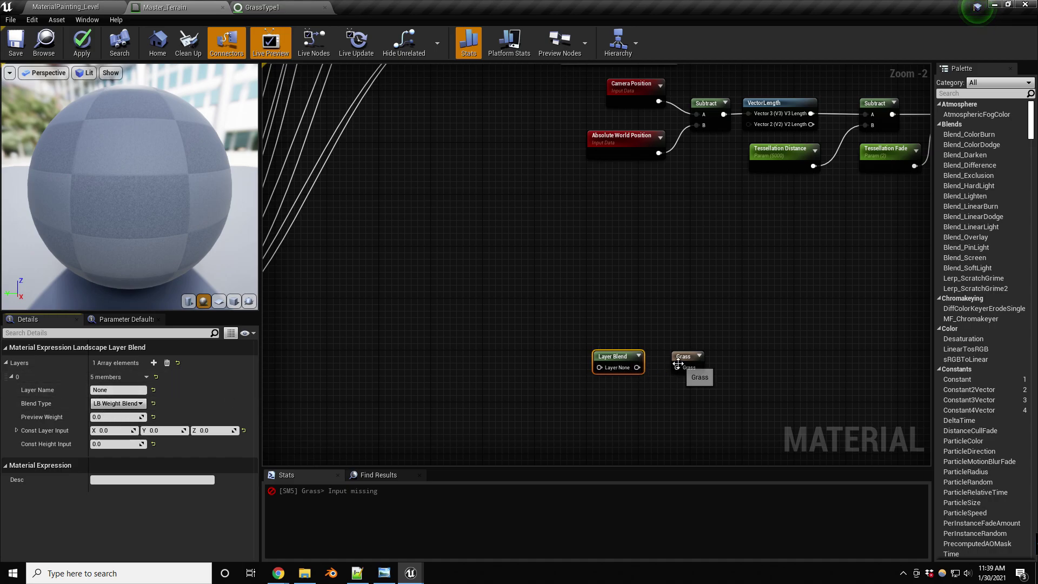
pyautogui.moveTo(684, 359); pyautogui.dragTo(690, 359)
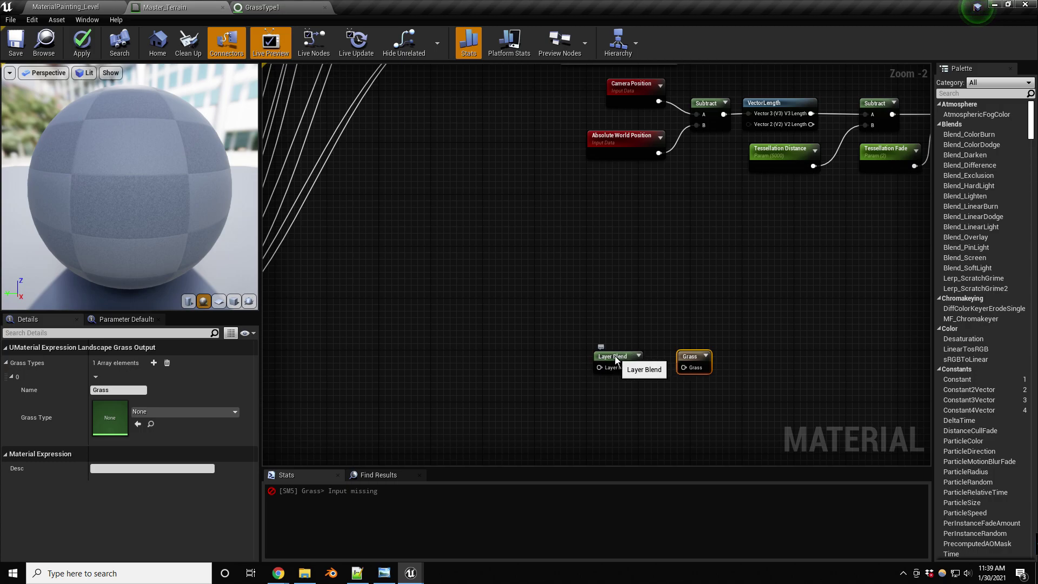
pyautogui.click(591, 363)
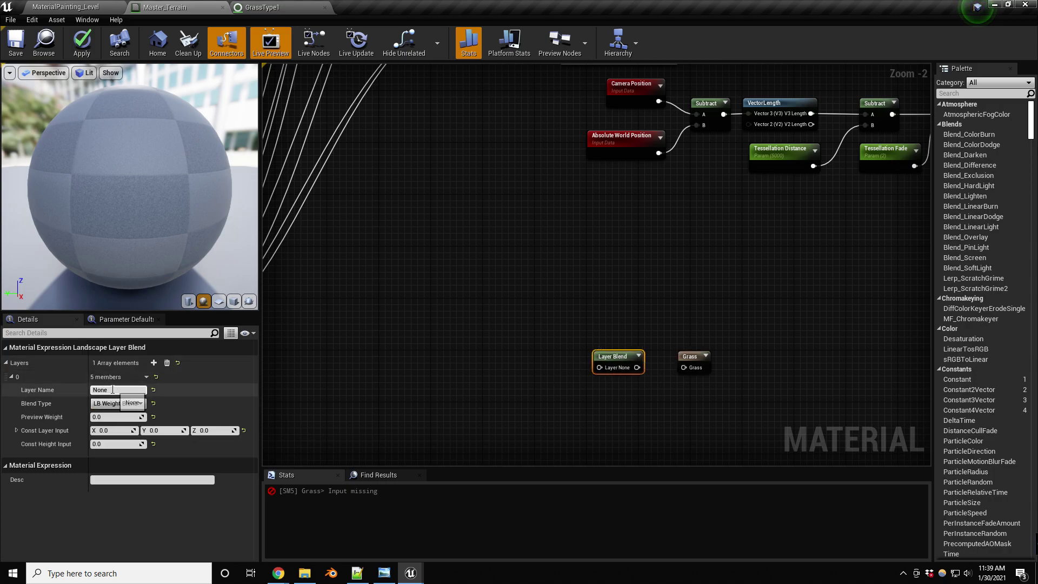
# - Name the new blend layer MossyGround, matching the layer name used in the Displacement Layer Blend
pyautogui.moveTo(538, 120); pyautogui.dragTo(518, 283, button='right')
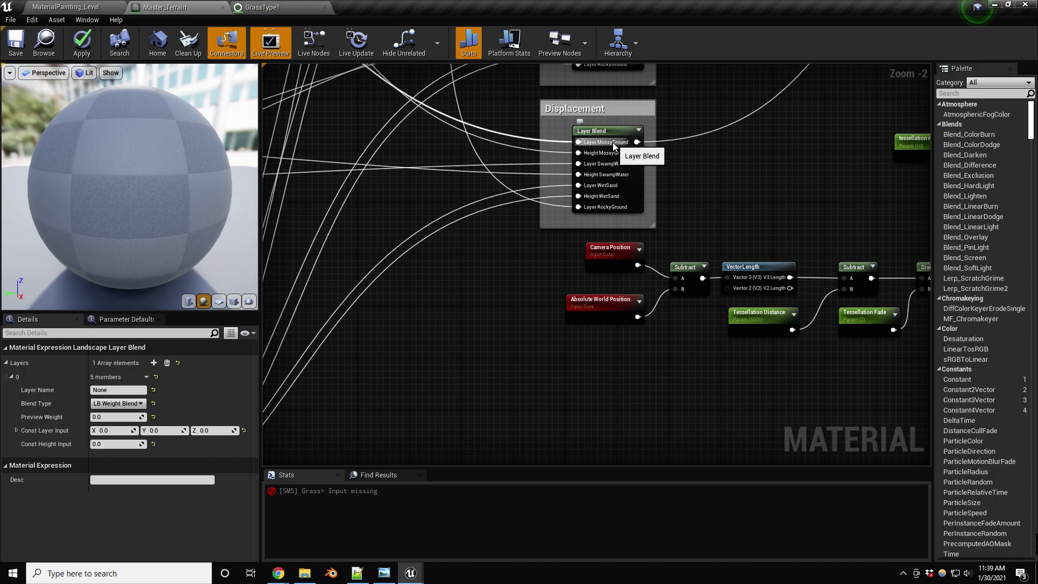
pyautogui.moveTo(562, 438); pyautogui.dragTo(566, 272, button='right')
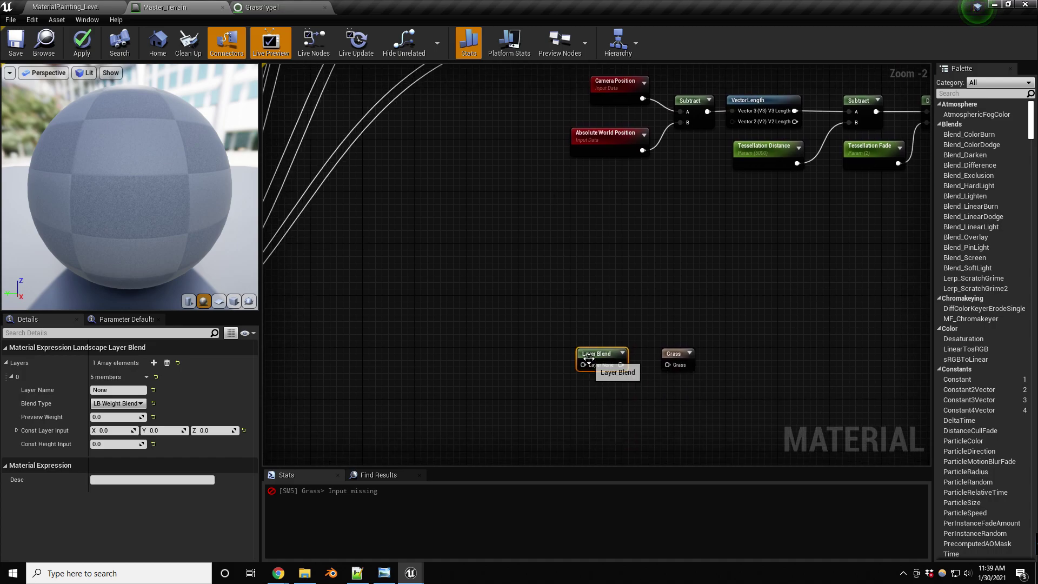
pyautogui.click(119, 390)
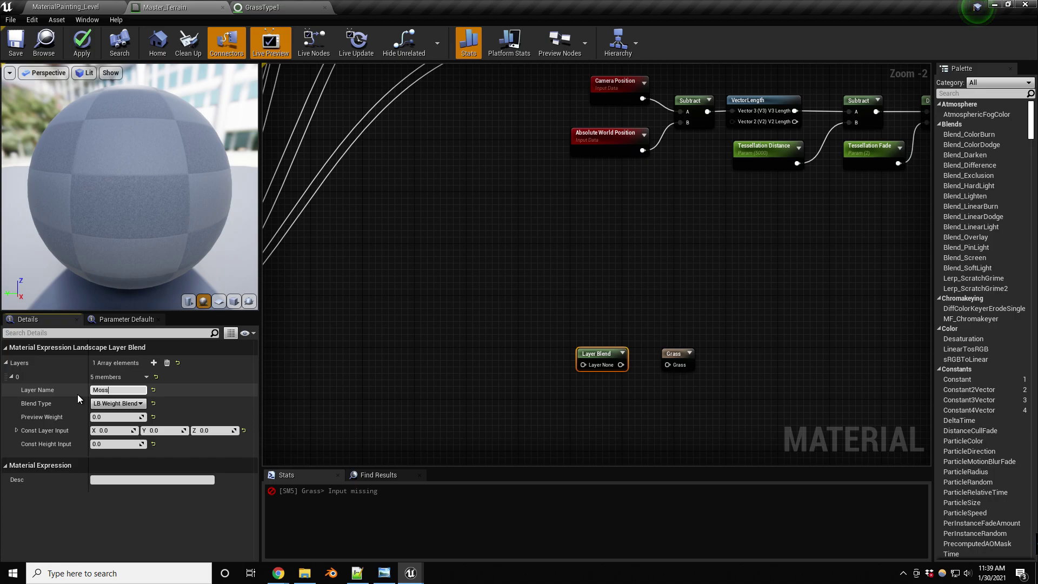
pyautogui.write('MossyGround')
pyautogui.press('Return')
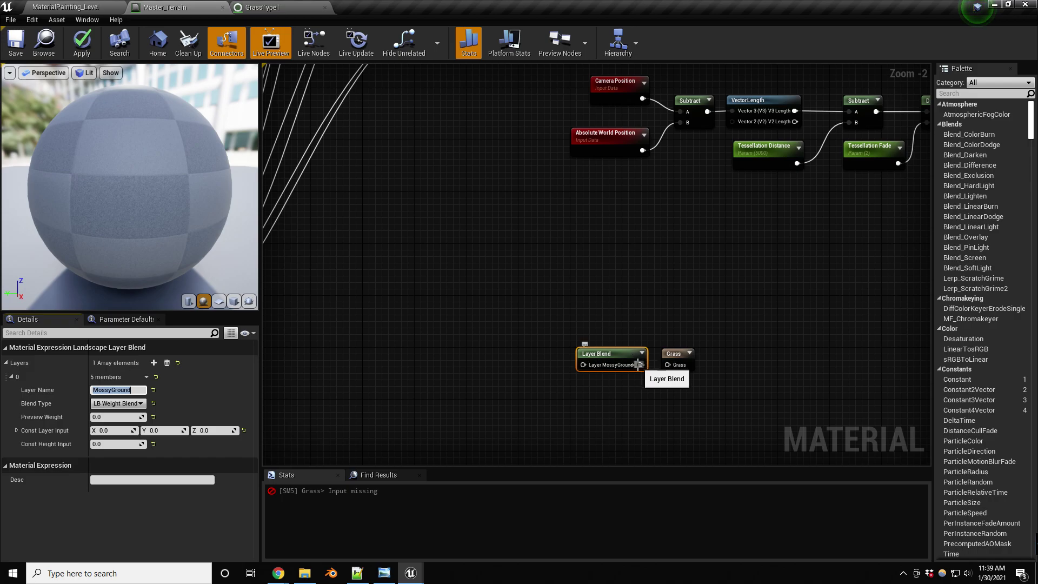
# - Connect the MossyGround Layer Blend output to the Grass input of the grass output node
pyautogui.moveTo(640, 365); pyautogui.dragTo(670, 364)
pyautogui.click(678, 355)
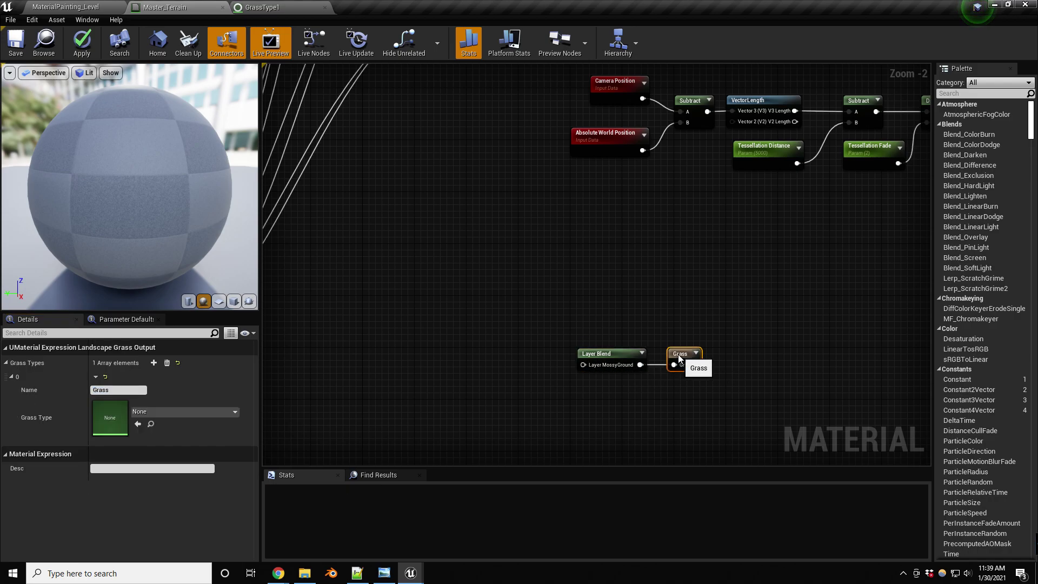
pyautogui.click(600, 355)
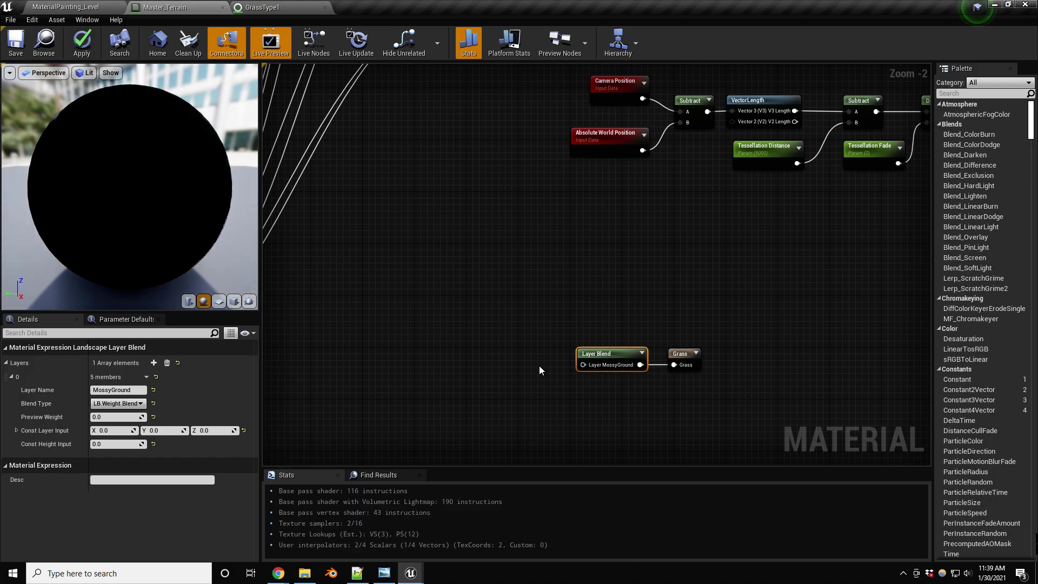
# - Create a scalar parameter named "Mossy Ground grass amount" ahead of the MossyGround Layer Blend node
pyautogui.click(484, 361)
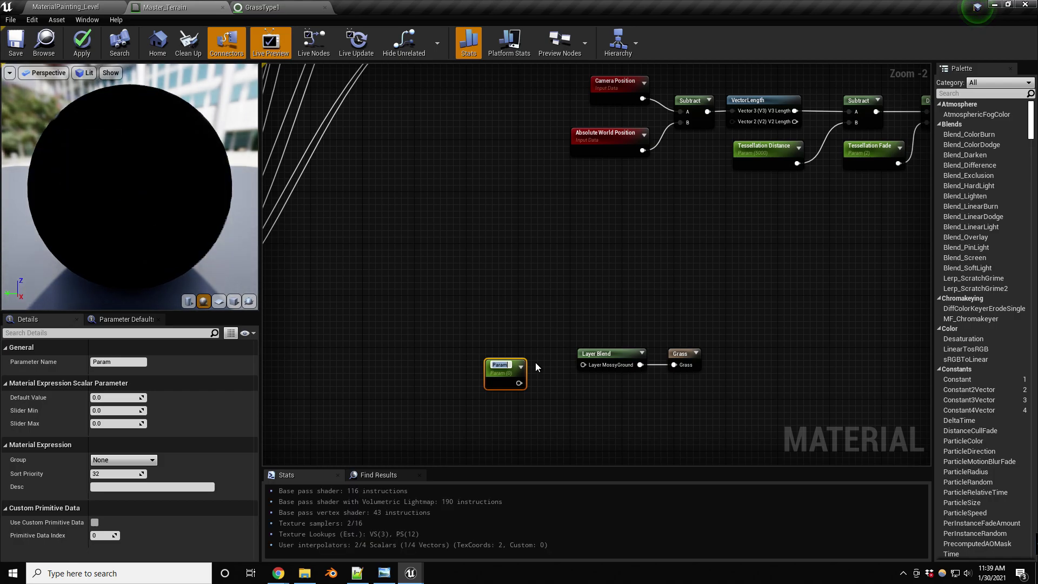
pyautogui.write('Mossy Ground')
pyautogui.write('grass amount')
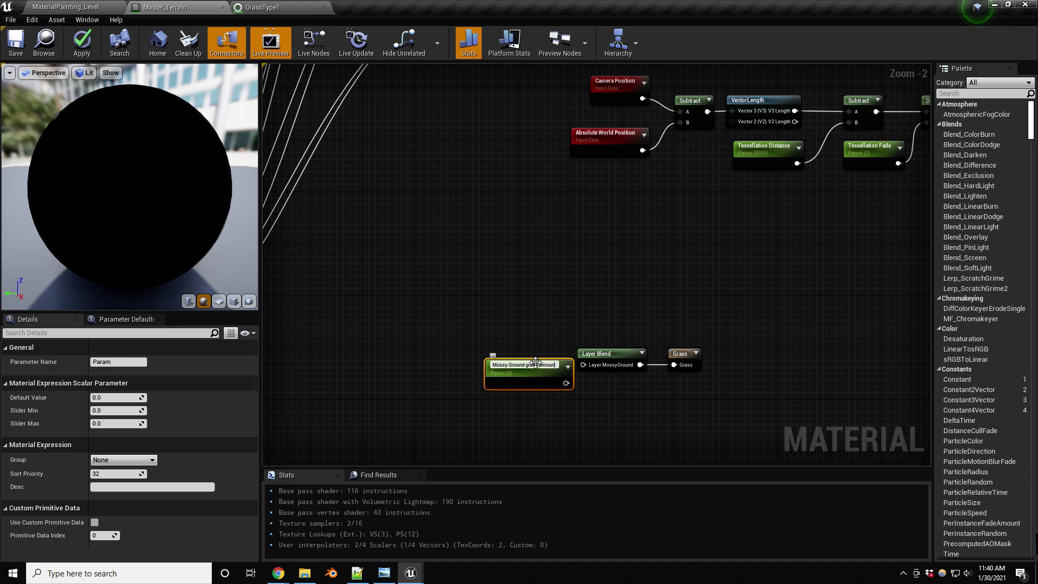
pyautogui.press('Return')
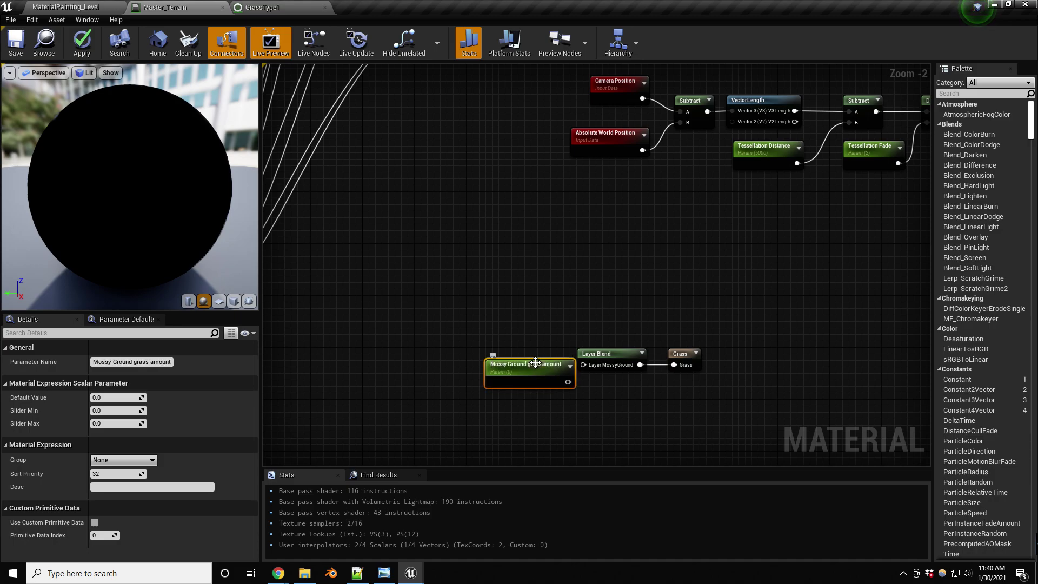
# - Set the grass amount parameter's default value to 1, connect it to the Layer MossyGround input, and align the three nodes
pyautogui.click(116, 398)
pyautogui.write('1')
pyautogui.press('Return')
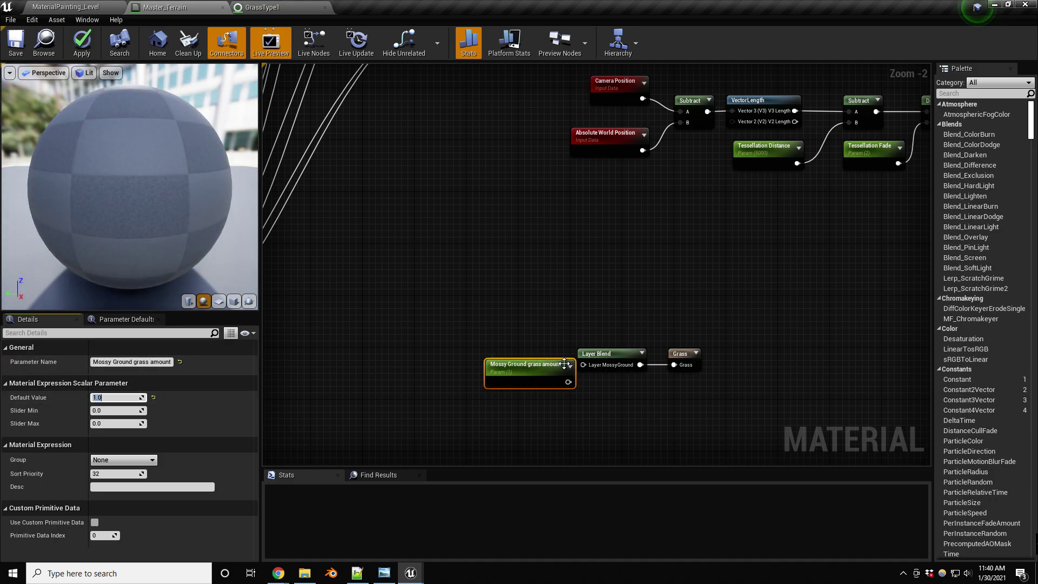
pyautogui.moveTo(556, 364); pyautogui.dragTo(601, 360)
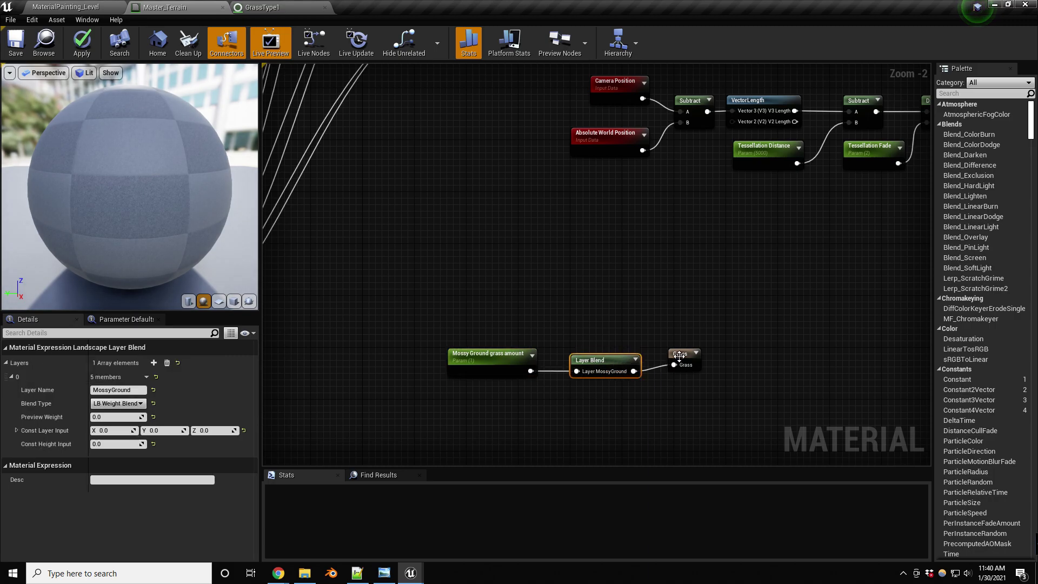
pyautogui.moveTo(682, 360); pyautogui.dragTo(682, 366)
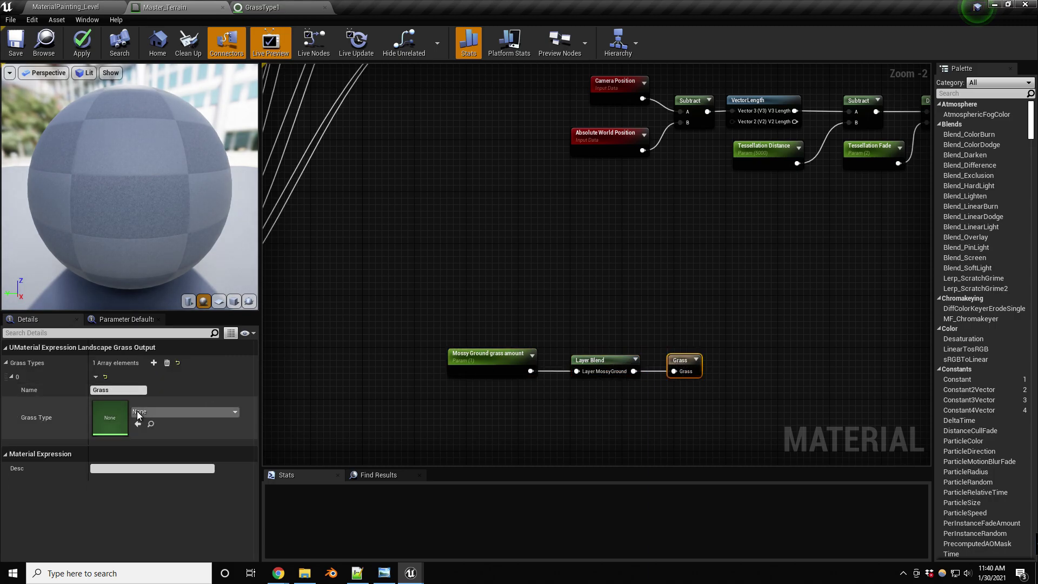
# - Assign GrassType1 as the Grass Type of the grass output node and save the terrain material
pyautogui.click(197, 414)
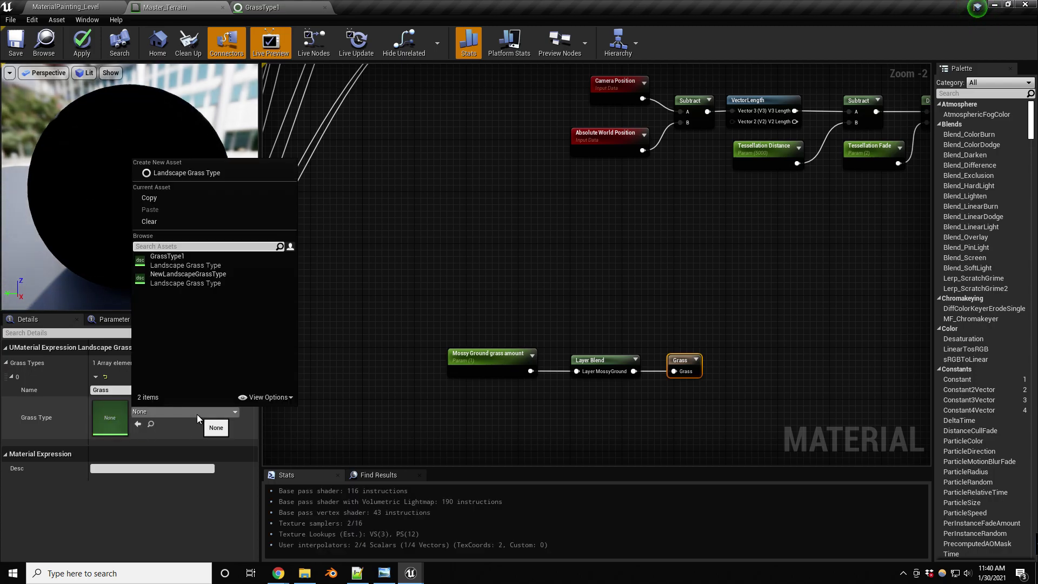
pyautogui.click(174, 261)
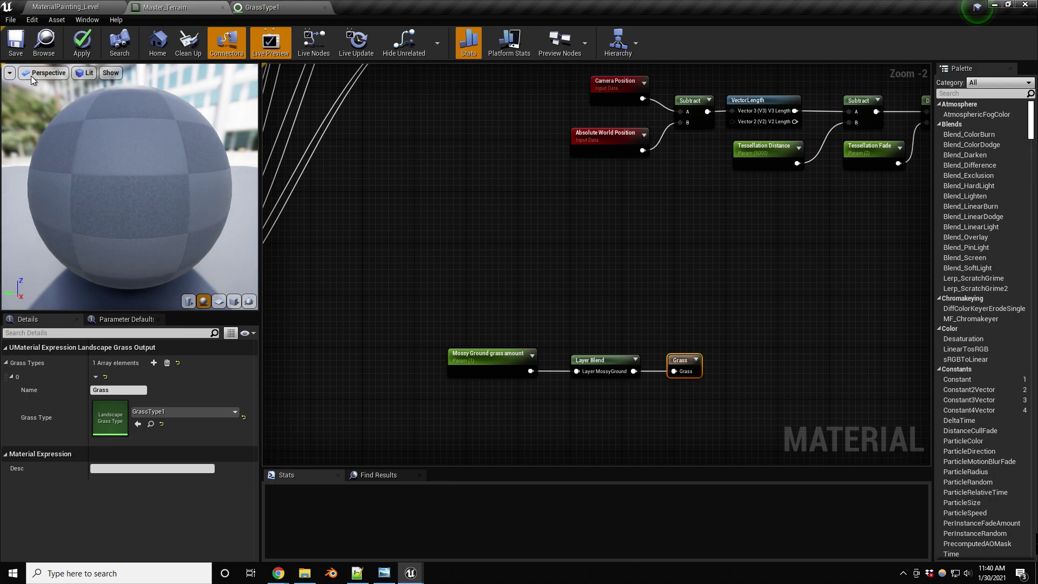
pyautogui.click(13, 47)
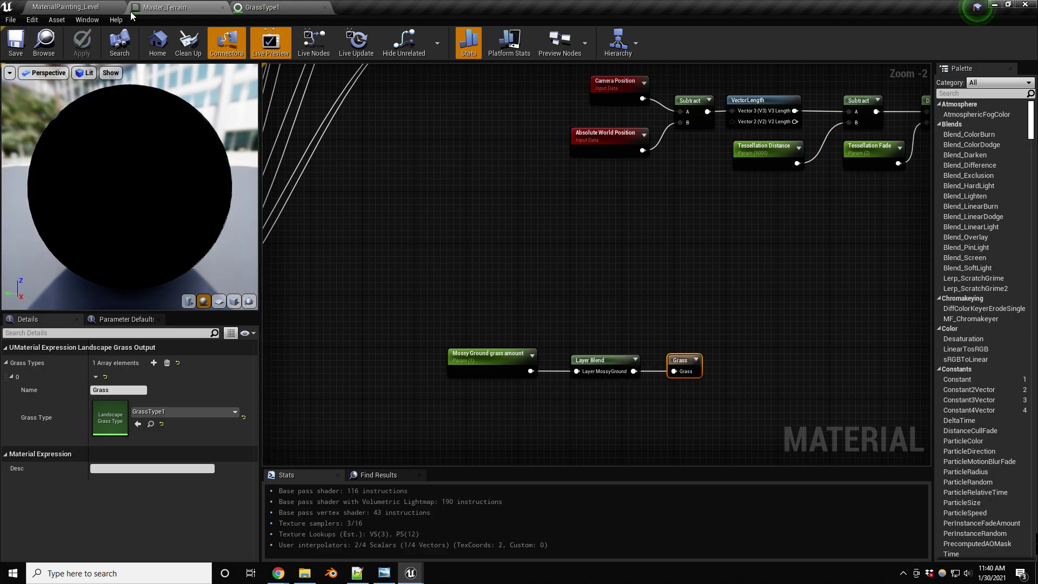
# - Examine the grass generated on the MossyGround areas of the landscape in the MaterialPainting_Level viewport
pyautogui.click(89, 4)
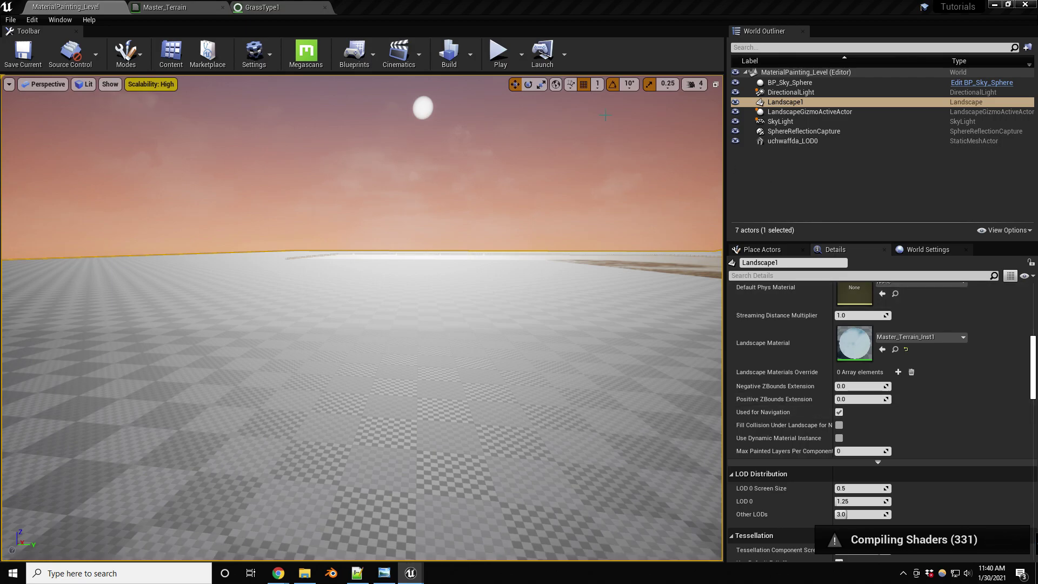
pyautogui.click(188, 7)
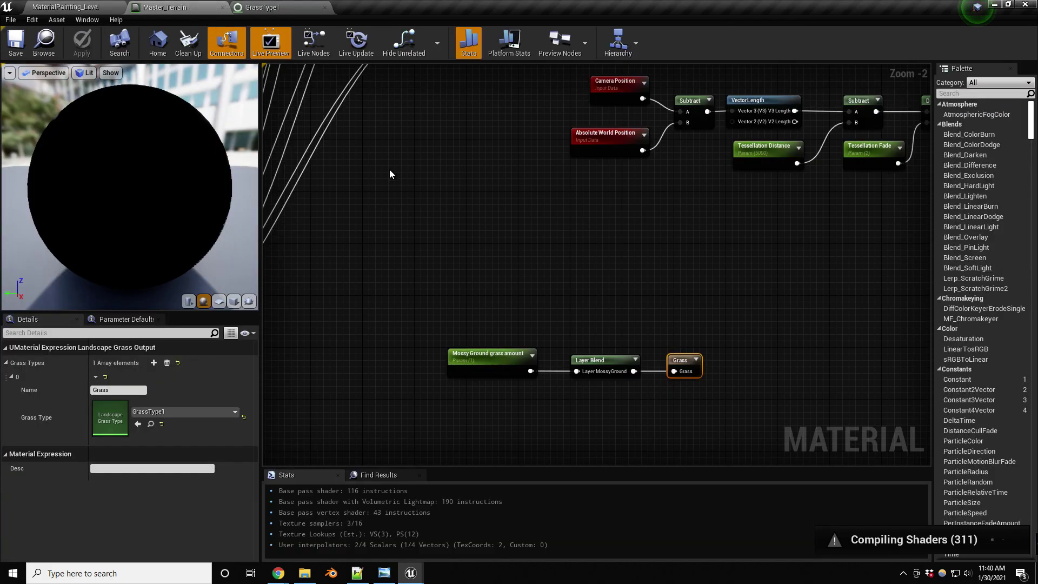
pyautogui.moveTo(644, 317); pyautogui.dragTo(607, 278, button='right')
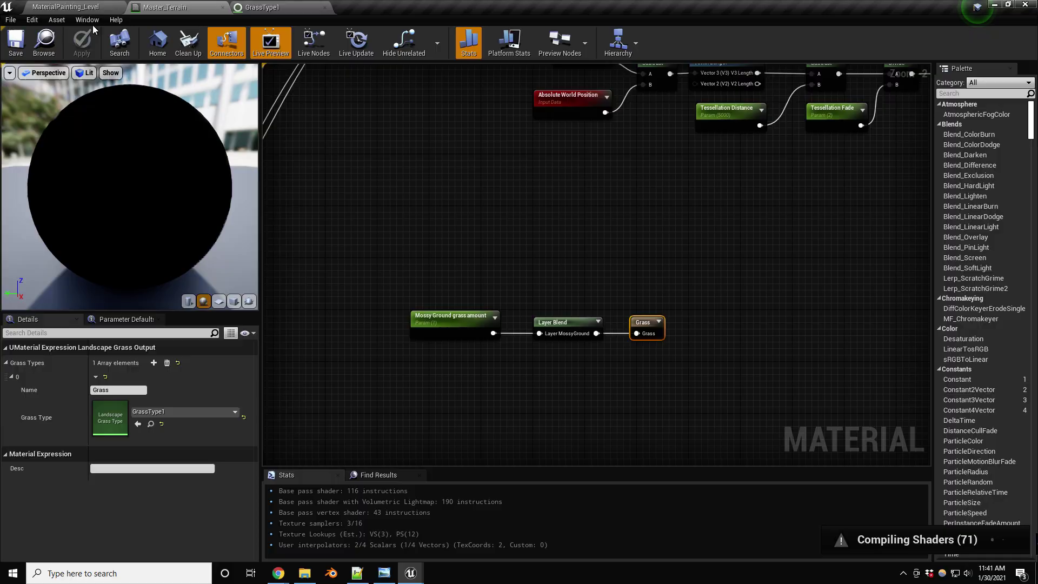
pyautogui.click(80, 7)
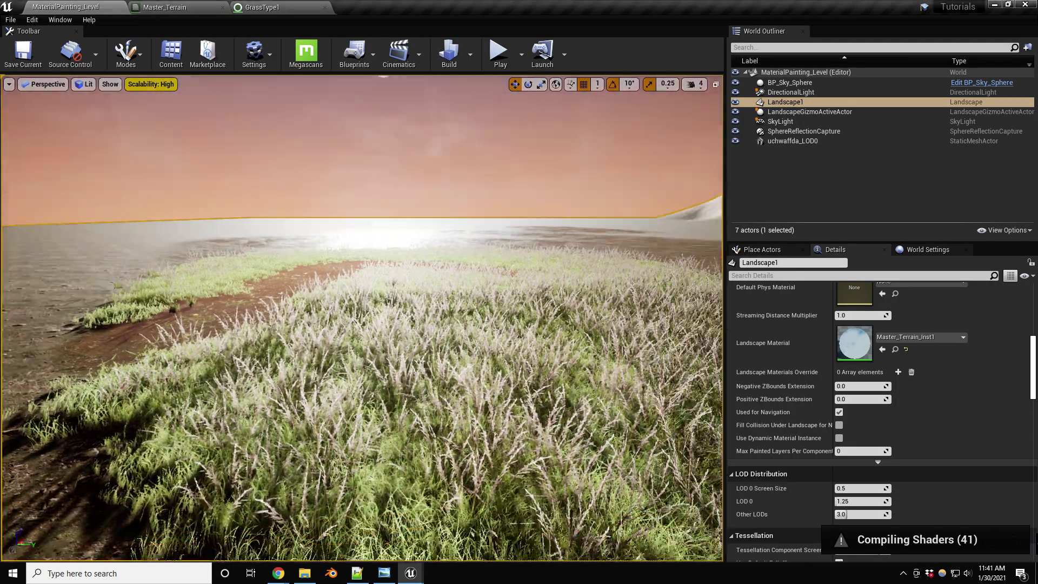
pyautogui.moveTo(362, 319); pyautogui.dragTo(351, 352, button='right')
pyautogui.moveTo(325, 168); pyautogui.dragTo(326, 169, button='right')
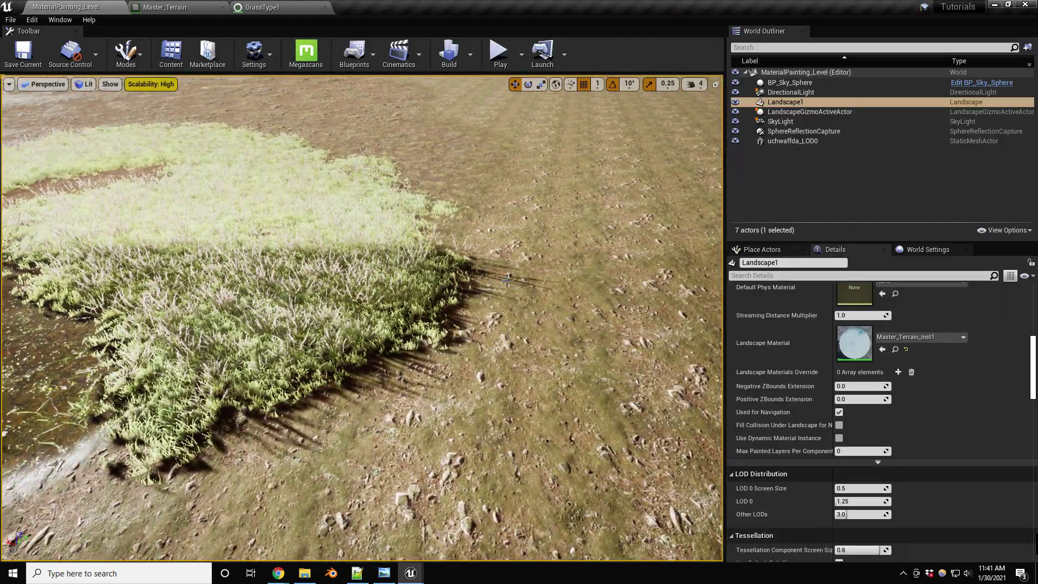
pyautogui.scroll(-3, 429, 266)
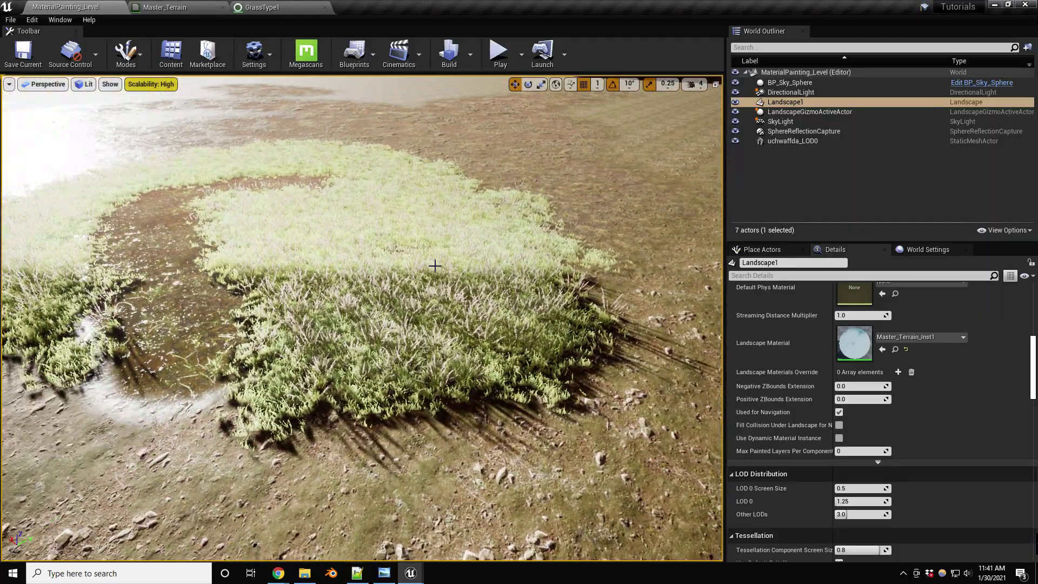
# - Switch to Landscape painting and paint the MossyGround layer over the bare ground beside the existing grass patch
pyautogui.hotkey('shift', '2')
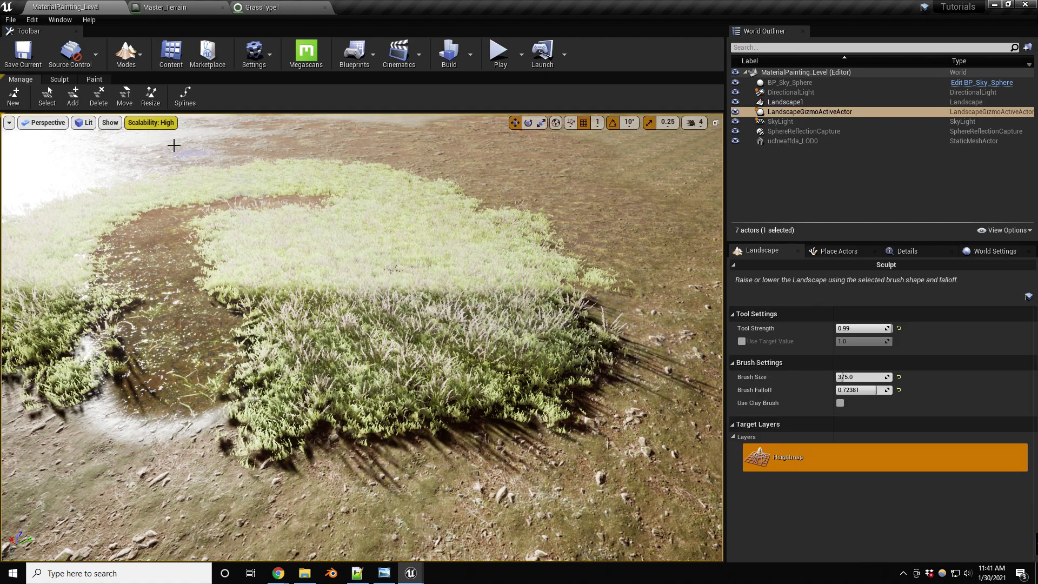
pyautogui.click(94, 79)
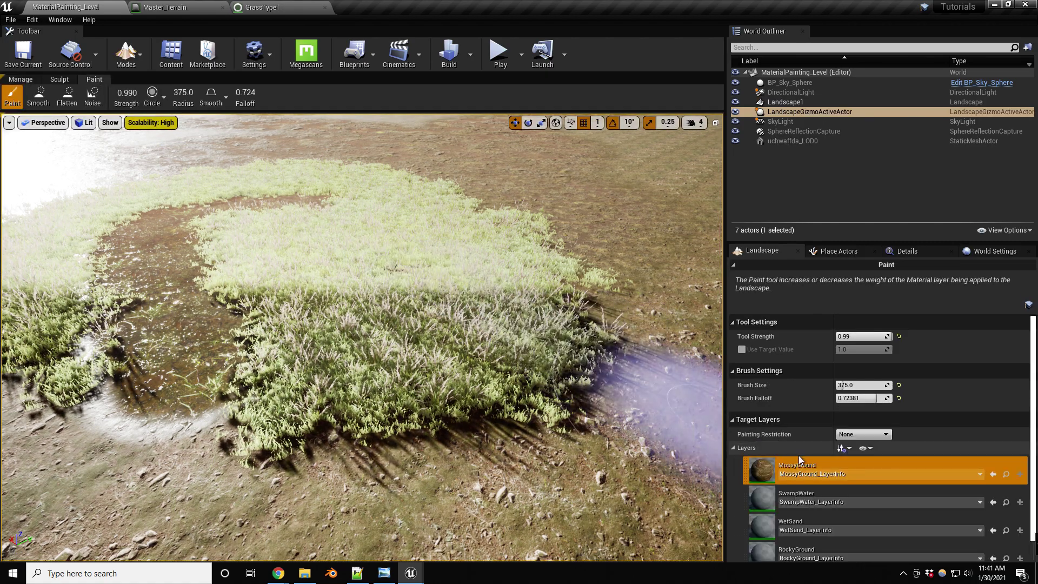
pyautogui.moveTo(602, 442)
pyautogui.mouseDown(button='right')
pyautogui.moveTo(573, 433)
pyautogui.moveTo(600, 440)
pyautogui.mouseUp(button='right')
pyautogui.moveTo(466, 320); pyautogui.dragTo(470, 348, button='right')
pyautogui.scroll(3, 553, 407)
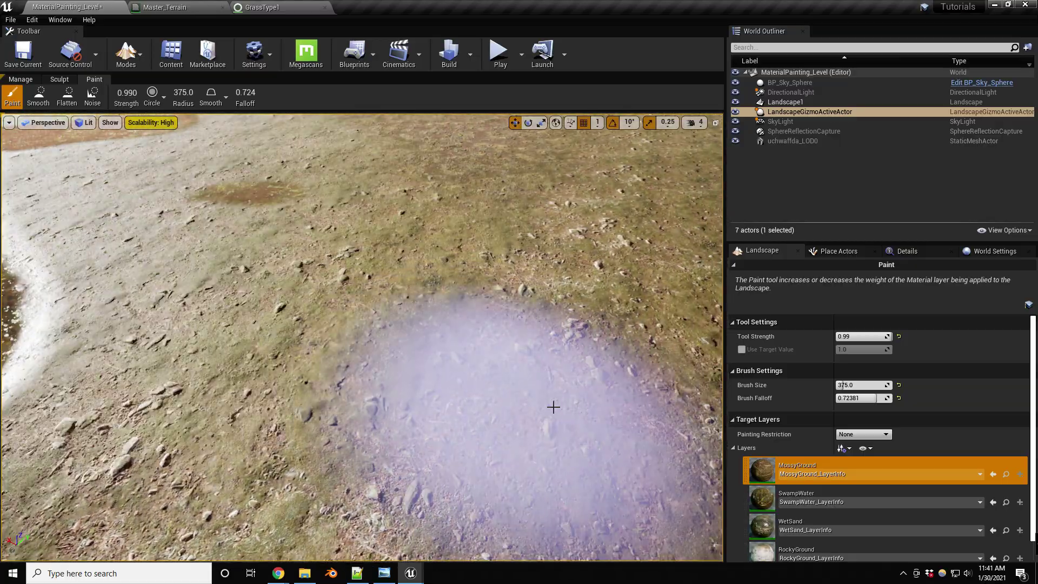
pyautogui.moveTo(644, 314)
pyautogui.mouseDown(button='right')
pyautogui.moveTo(549, 332)
pyautogui.moveTo(541, 347)
pyautogui.mouseUp(button='right')
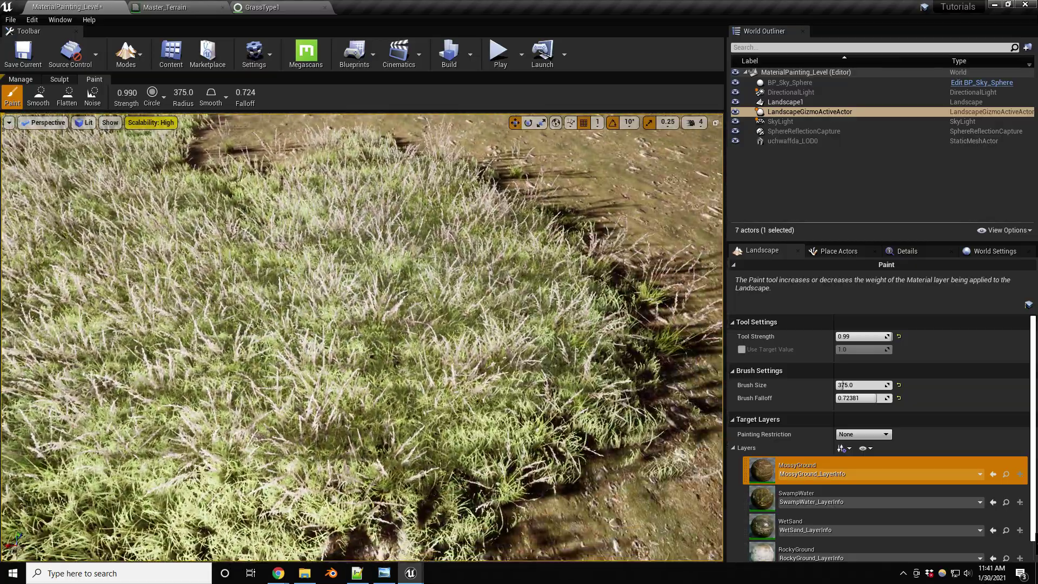
pyautogui.moveTo(478, 325); pyautogui.dragTo(477, 324, button='right')
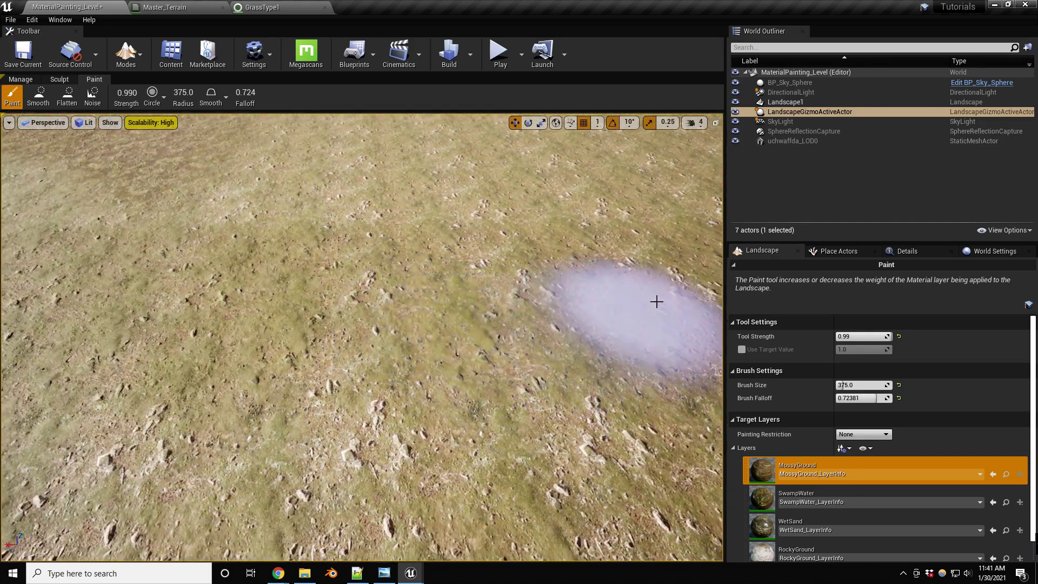
pyautogui.moveTo(560, 332); pyautogui.dragTo(382, 297, button='right')
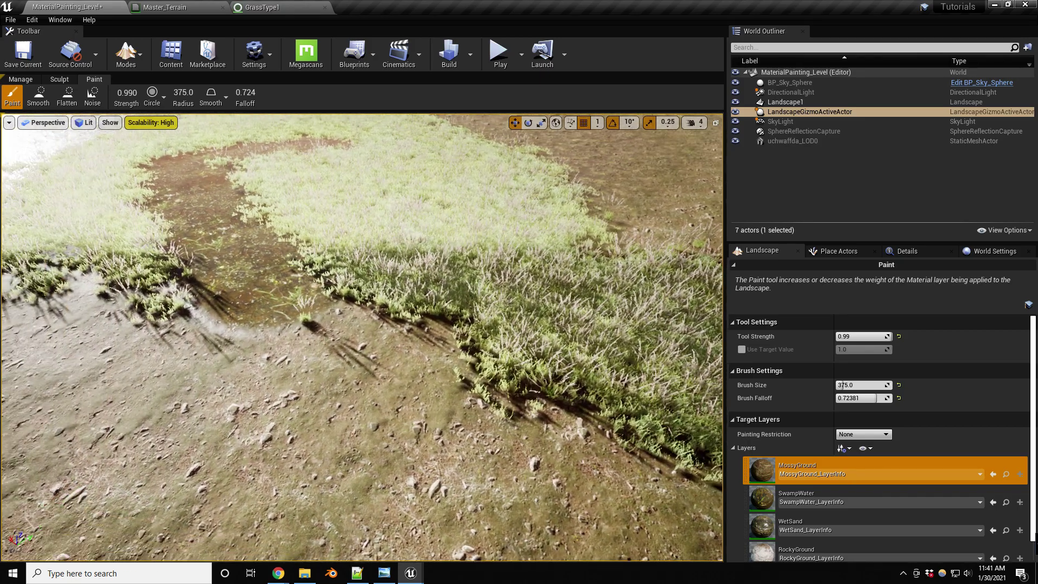
# - Paint the SwampWater layer through the grass patch and along the newly painted grass
pyautogui.click(865, 495)
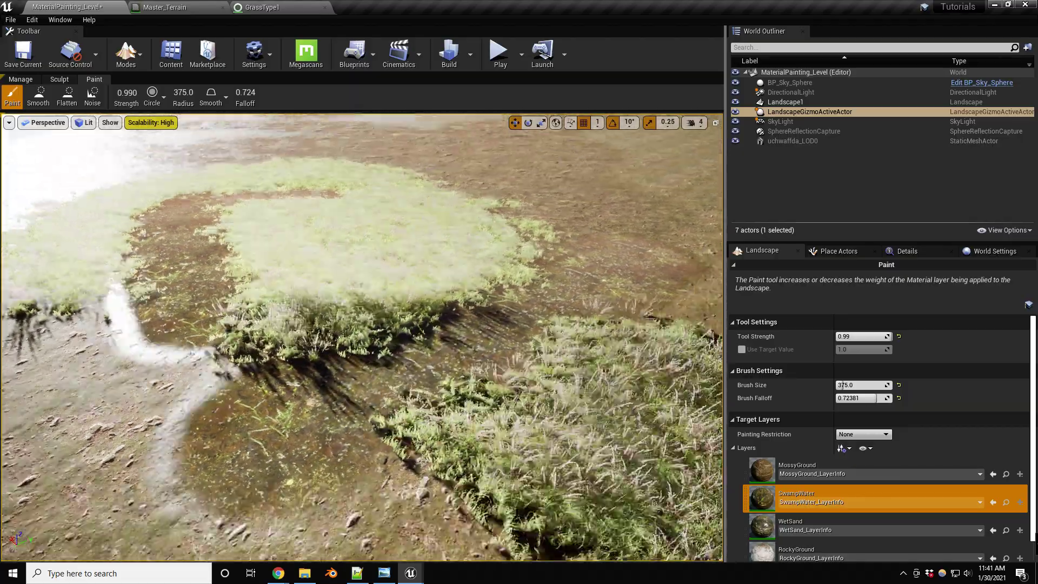
pyautogui.moveTo(382, 296); pyautogui.dragTo(382, 296, button='right')
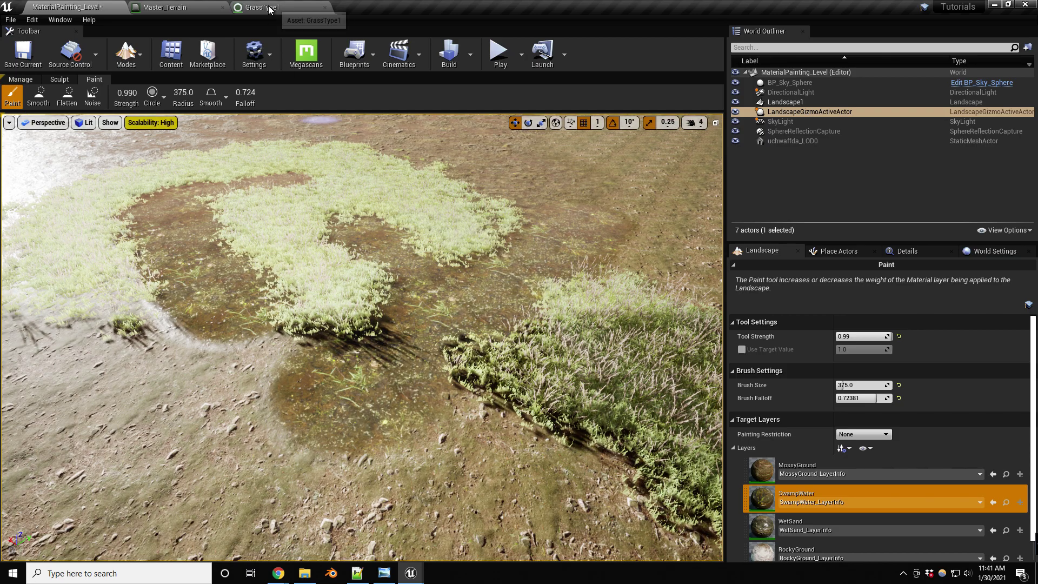
# - Add a second grass type entry to the Master_Terrain grass output node and name the two entries Grass1 and Grass2
pyautogui.click(175, 7)
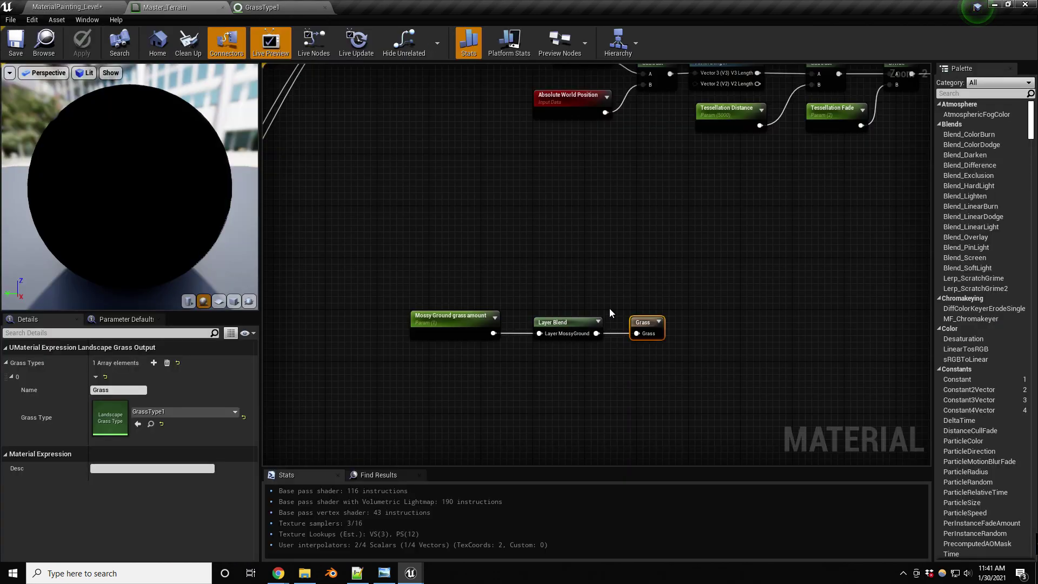
pyautogui.click(153, 362)
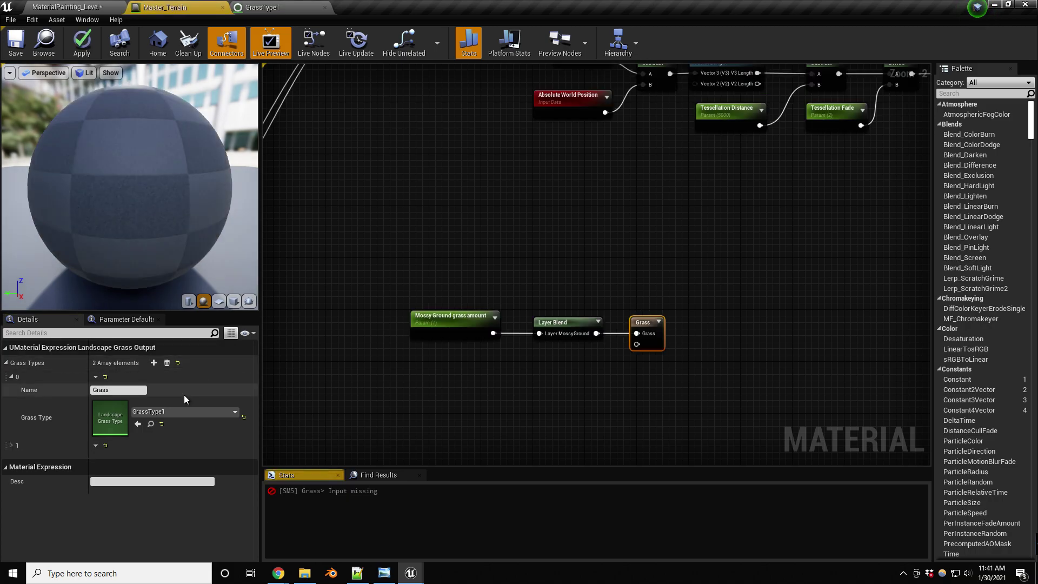
pyautogui.click(12, 447)
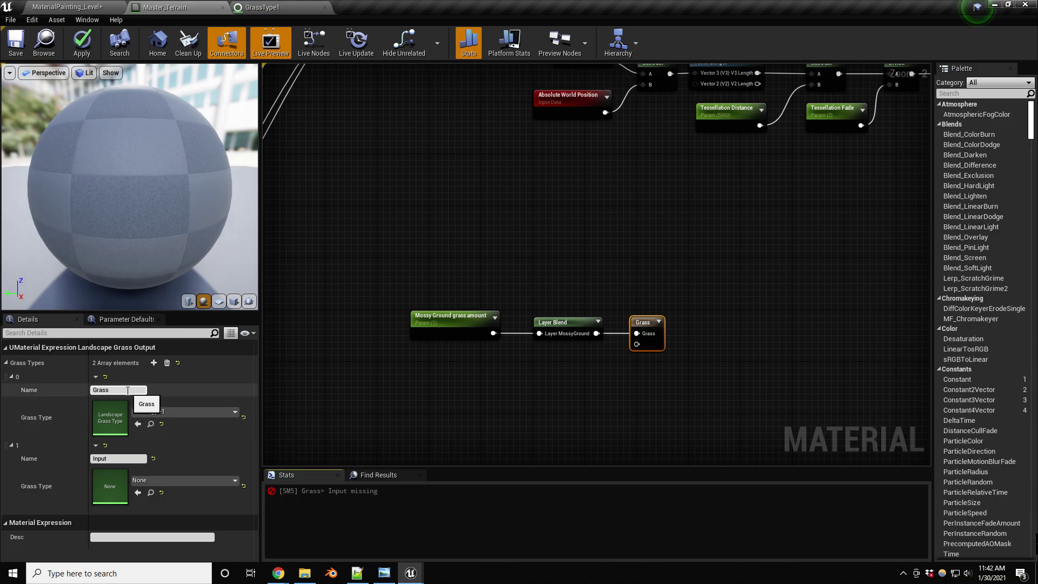
pyautogui.write('1')
pyautogui.press('Tab')
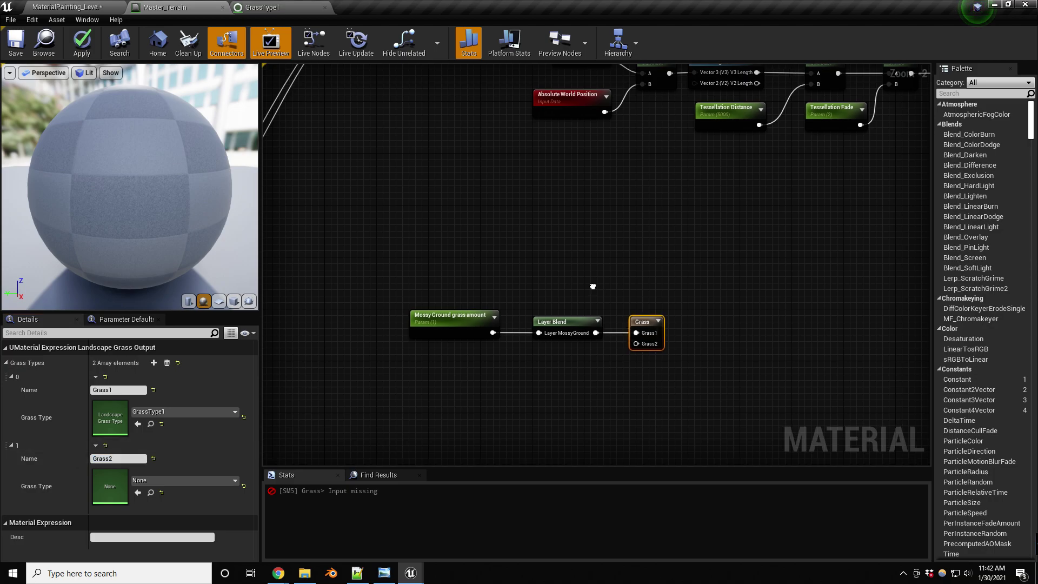
# - Duplicate the Mossy Ground grass amount and Layer Blend nodes below the originals and connect the copied blend to Grass2
pyautogui.moveTo(590, 306); pyautogui.dragTo(554, 265, button='right')
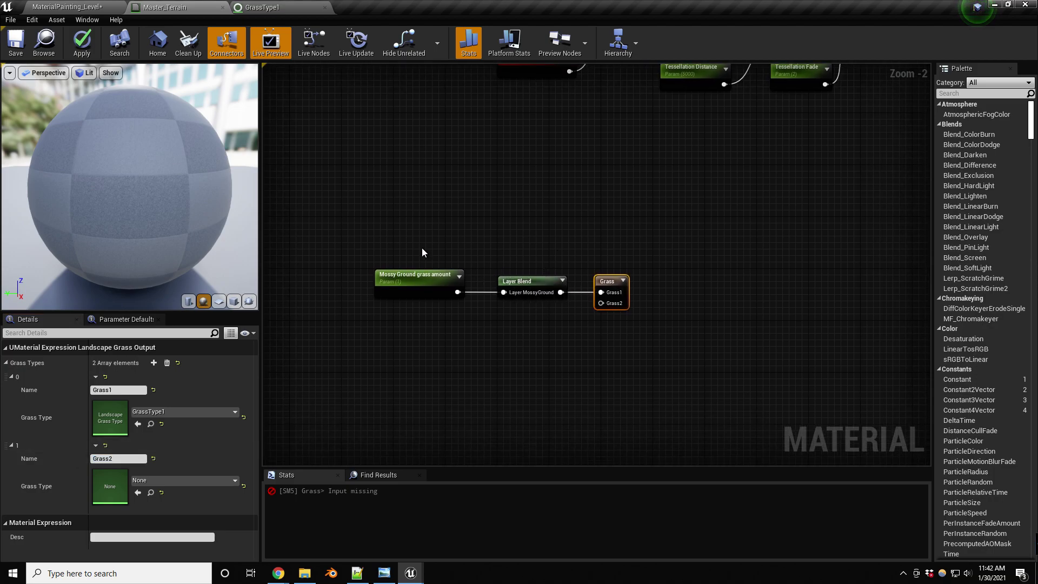
pyautogui.moveTo(418, 250); pyautogui.dragTo(508, 299)
pyautogui.hotkey('ctrl', 'w')
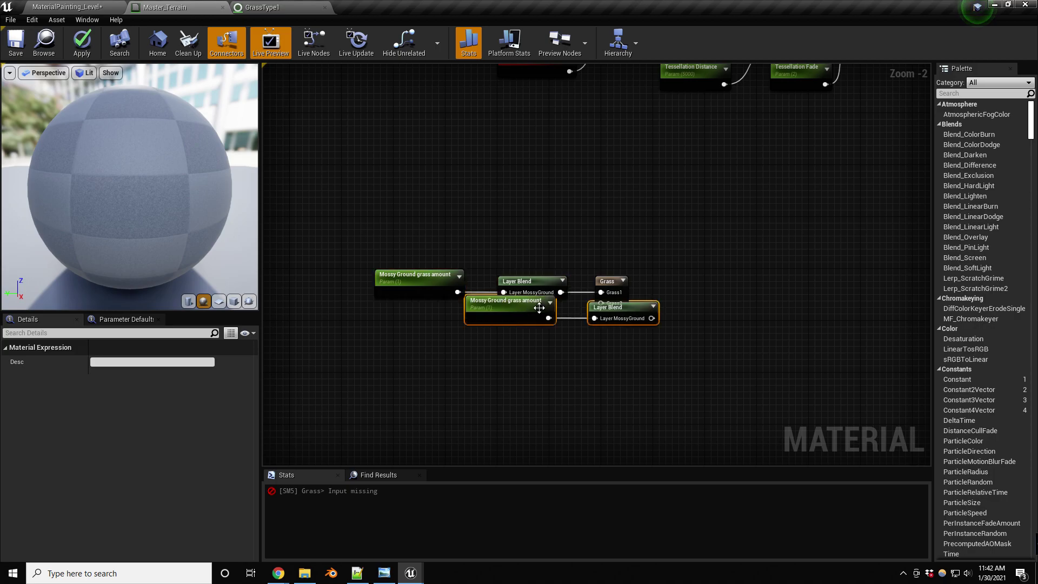
pyautogui.moveTo(638, 320); pyautogui.dragTo(601, 304)
# - Check the landscape's paint layer names in the level and set the duplicated Layer Blend's layer name to SwampWater
pyautogui.click(540, 323)
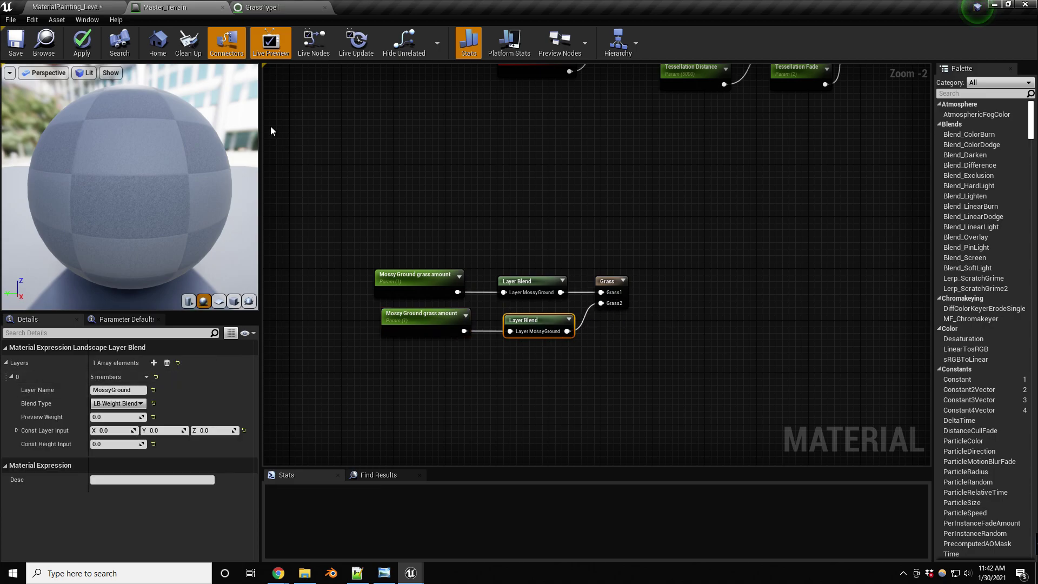
pyautogui.click(85, 7)
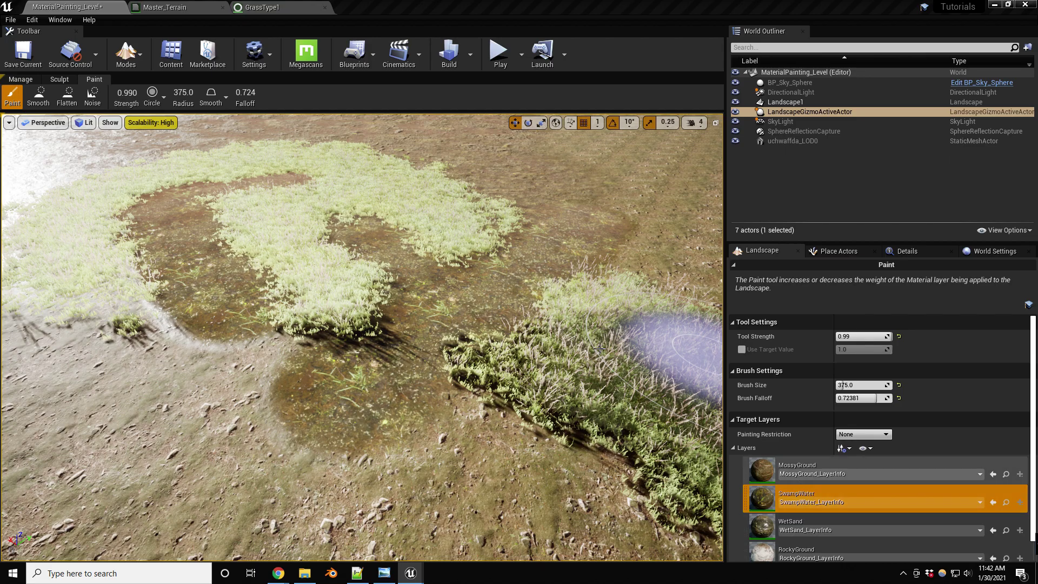
pyautogui.click(193, 6)
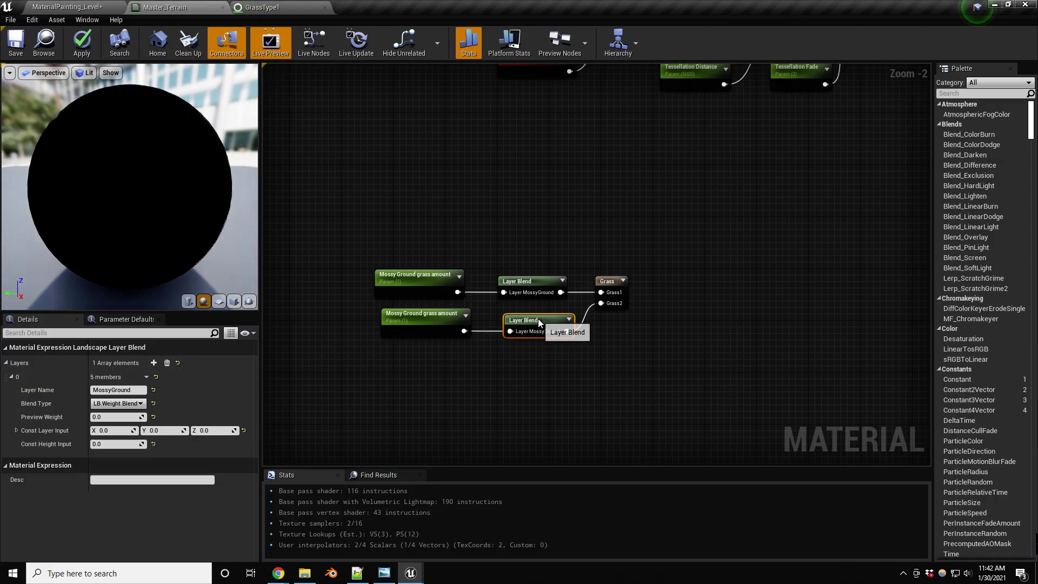
pyautogui.click(94, 389)
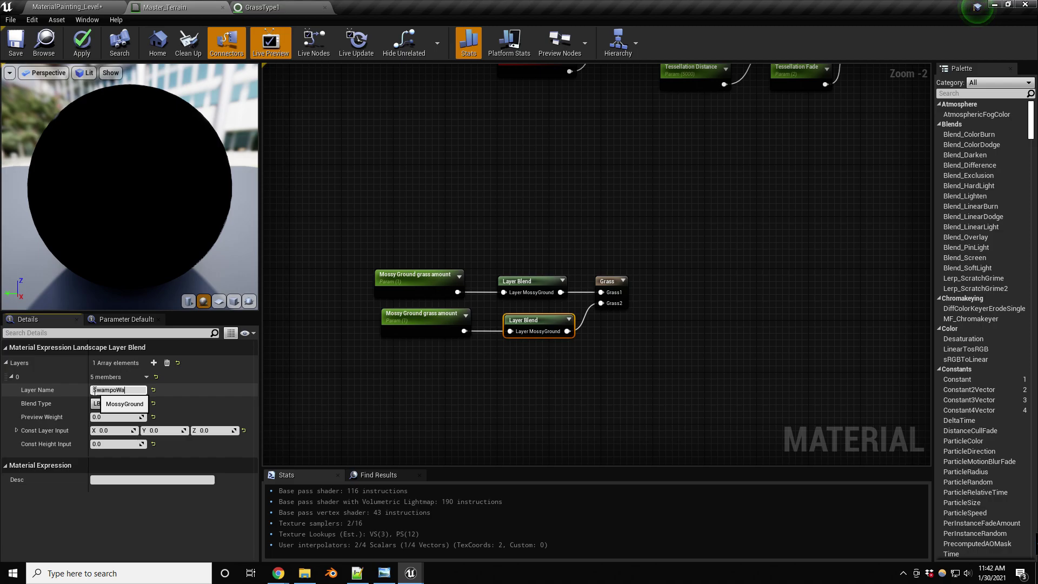
pyautogui.write('SwampWater')
pyautogui.press('Return')
# - Rename the duplicated grass amount parameter to "Swamp Water grass amount"
pyautogui.click(416, 327)
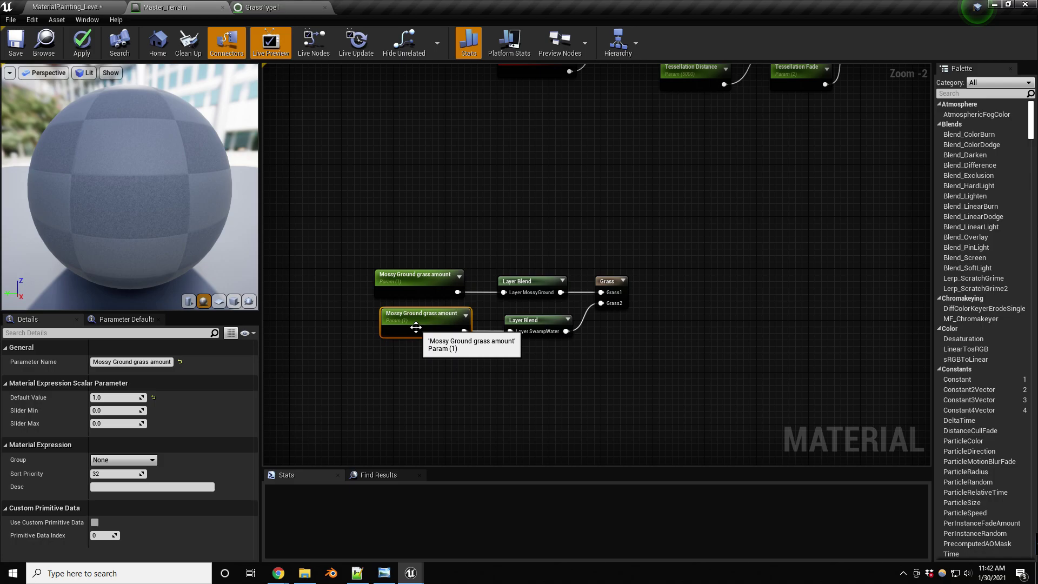
pyautogui.moveTo(132, 361); pyautogui.dragTo(66, 368)
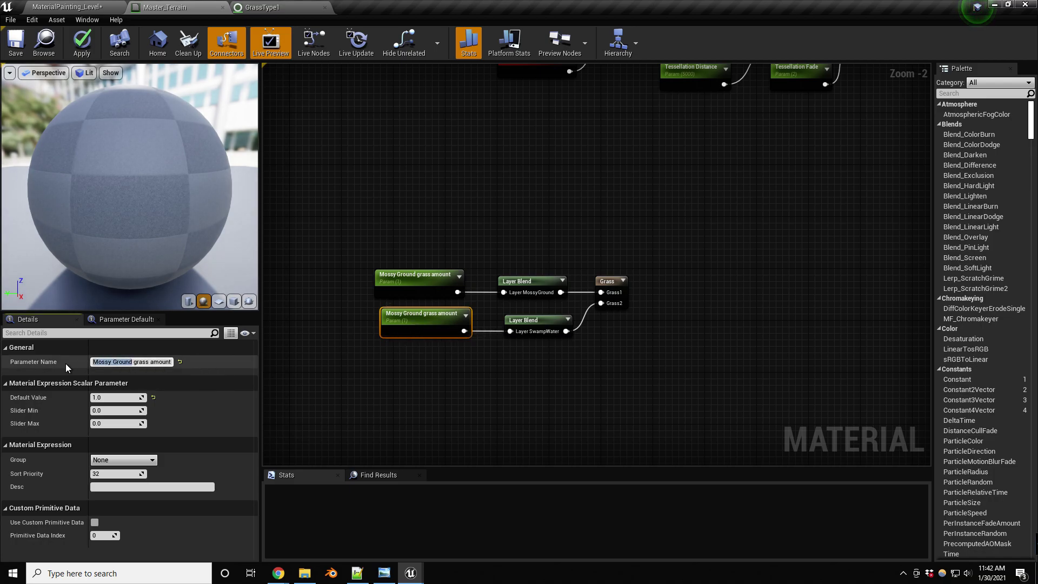
pyautogui.write('W')
pyautogui.press('BackSpace')
pyautogui.write('Swamp')
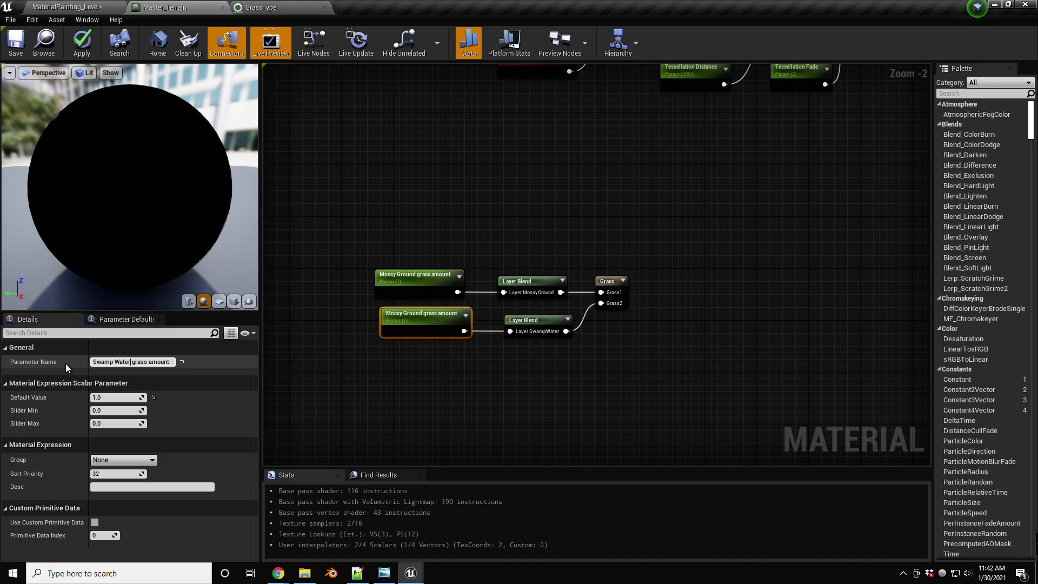
pyautogui.press('Return')
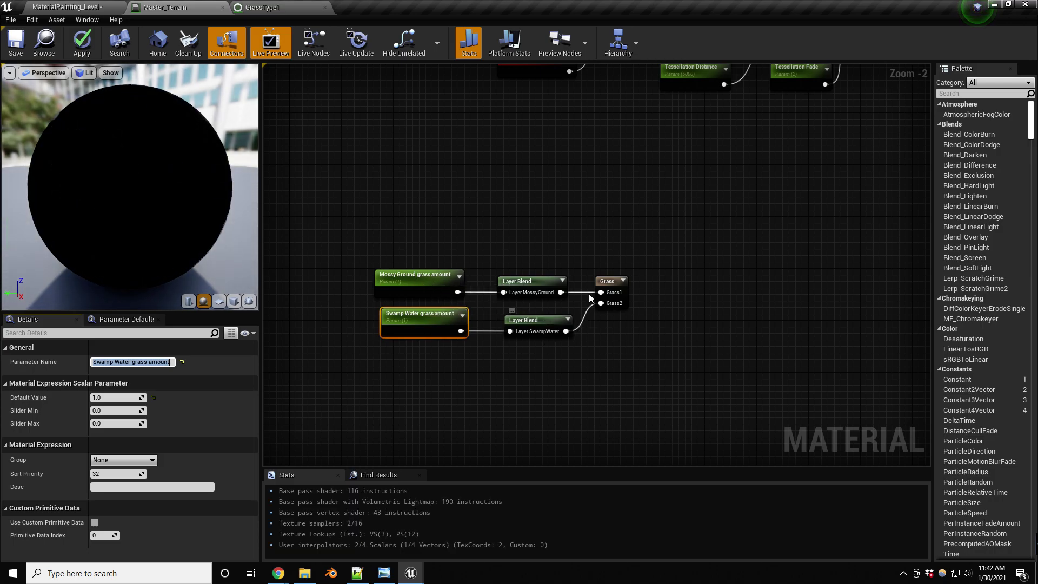
# - Check the grass types available for Grass2 on the grass output node, and locate the GrassType1 asset in the Content Browser
pyautogui.click(607, 283)
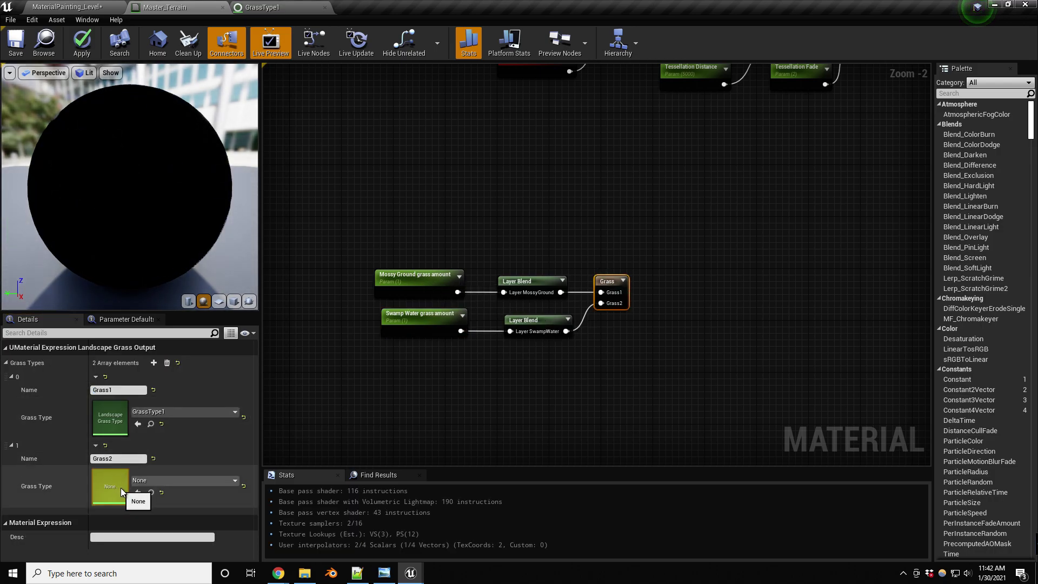
pyautogui.click(176, 481)
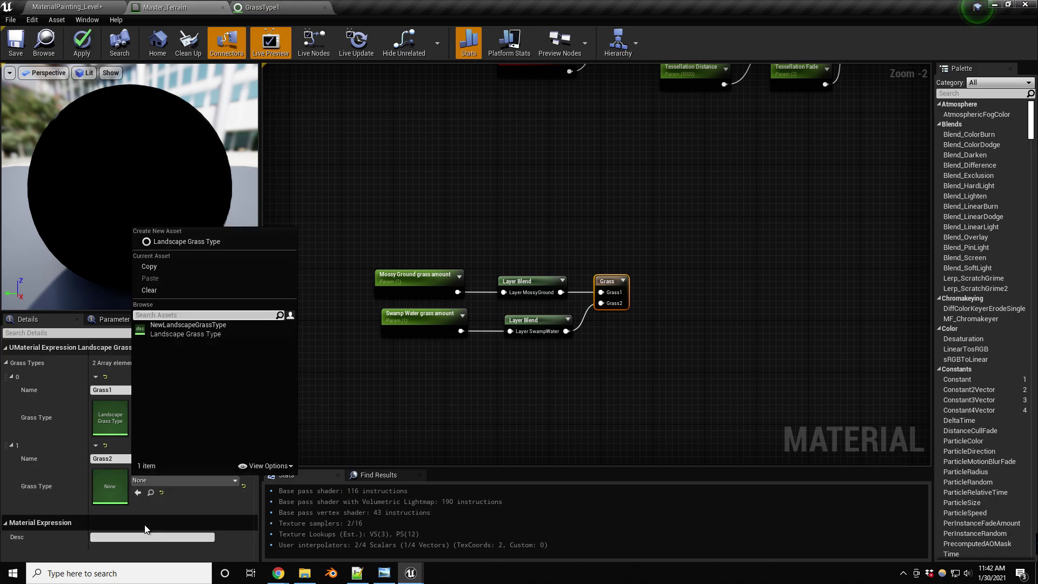
pyautogui.click(108, 424)
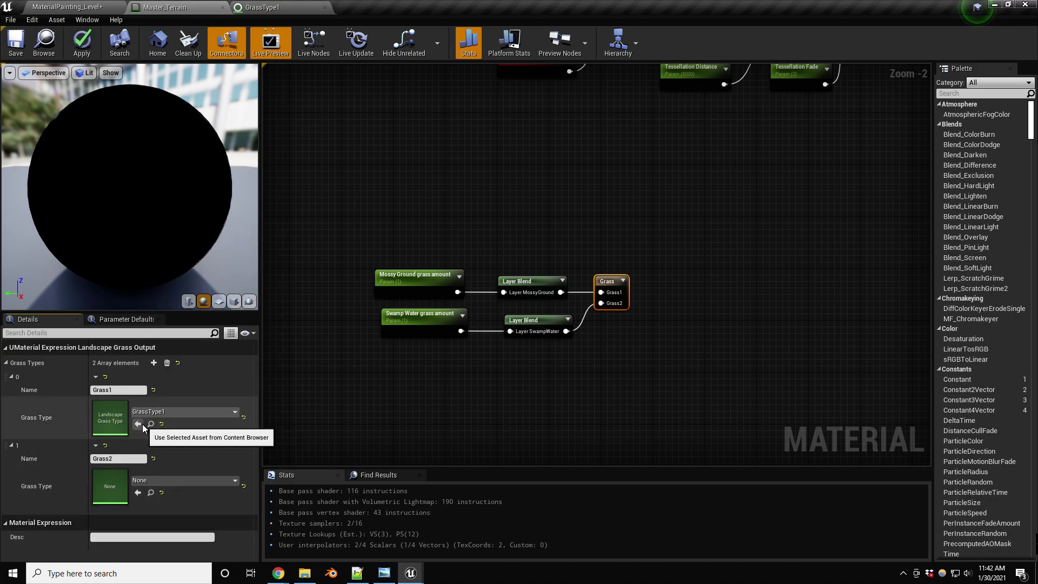
pyautogui.click(152, 425)
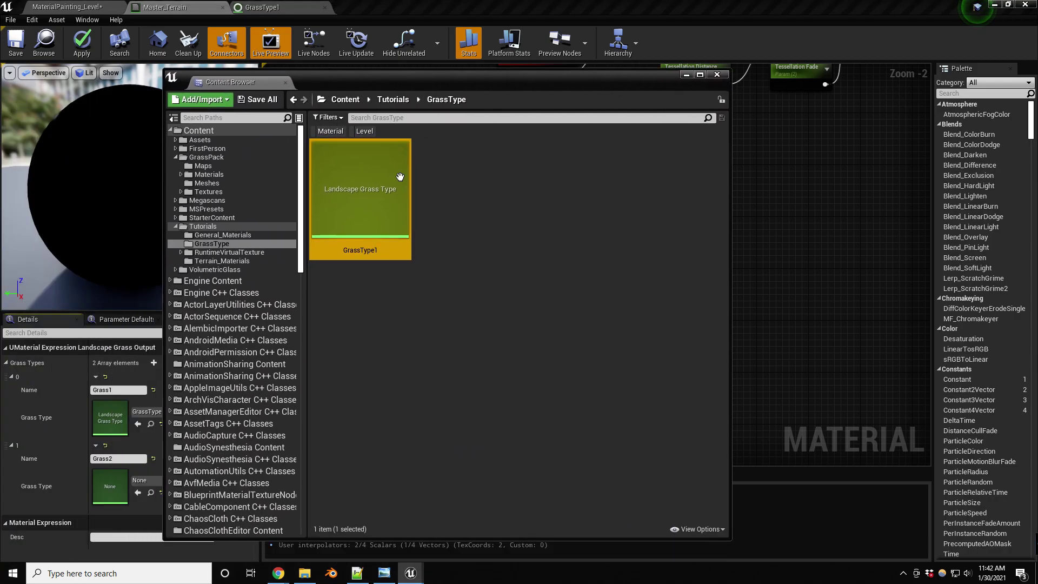
# - Duplicate the GrassType1 asset in the Tutorials GrassType folder and open the copy for editing
pyautogui.rightClick(367, 190)
pyautogui.click(413, 224)
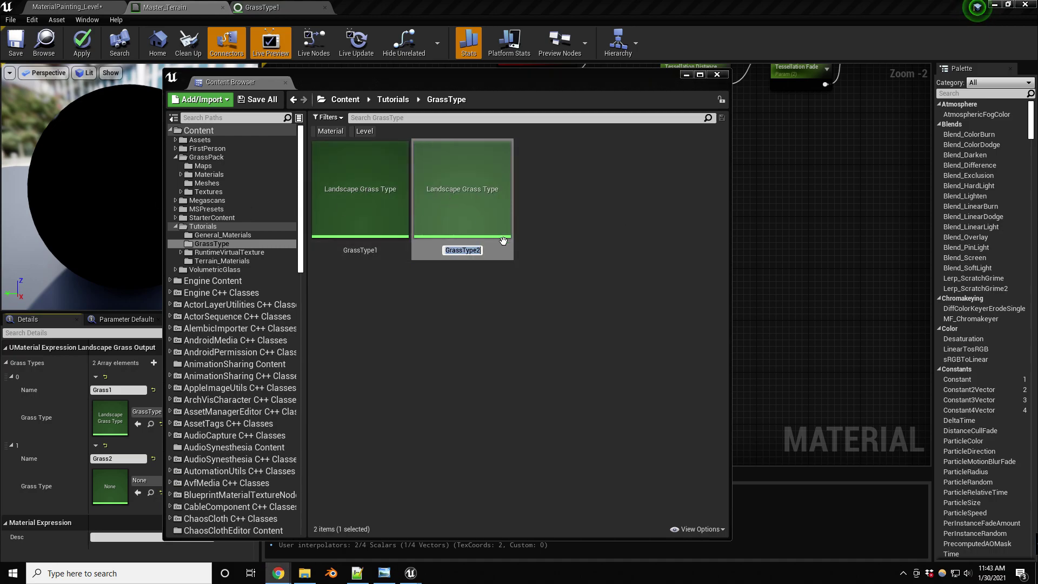
pyautogui.doubleClick(487, 194)
pyautogui.moveTo(449, 86); pyautogui.dragTo(1035, 144)
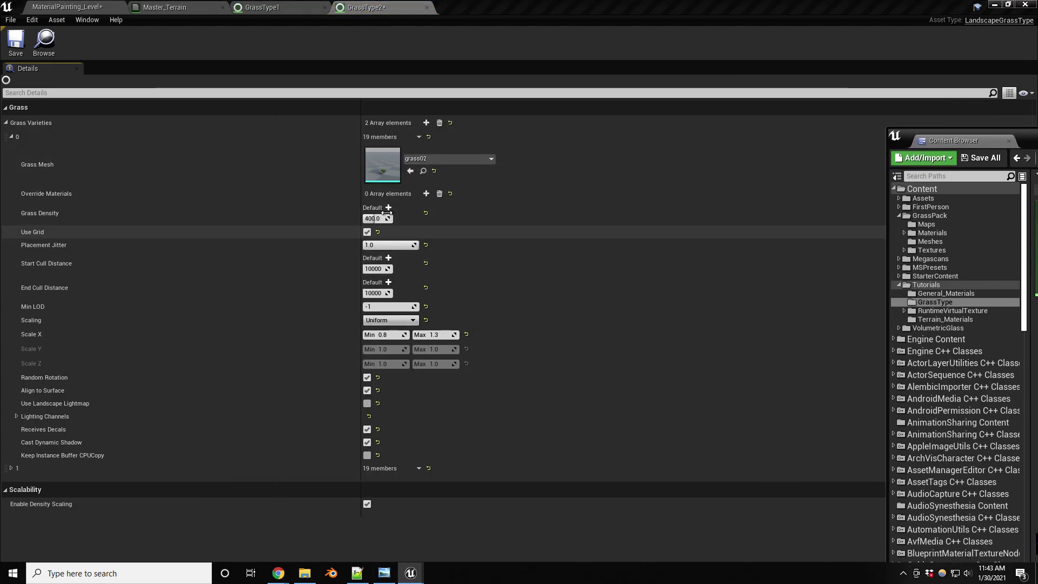
# - Set the first grass variety's mesh in the duplicated grass type to grass04 from the GrassPack Meshes folder
pyautogui.click(423, 172)
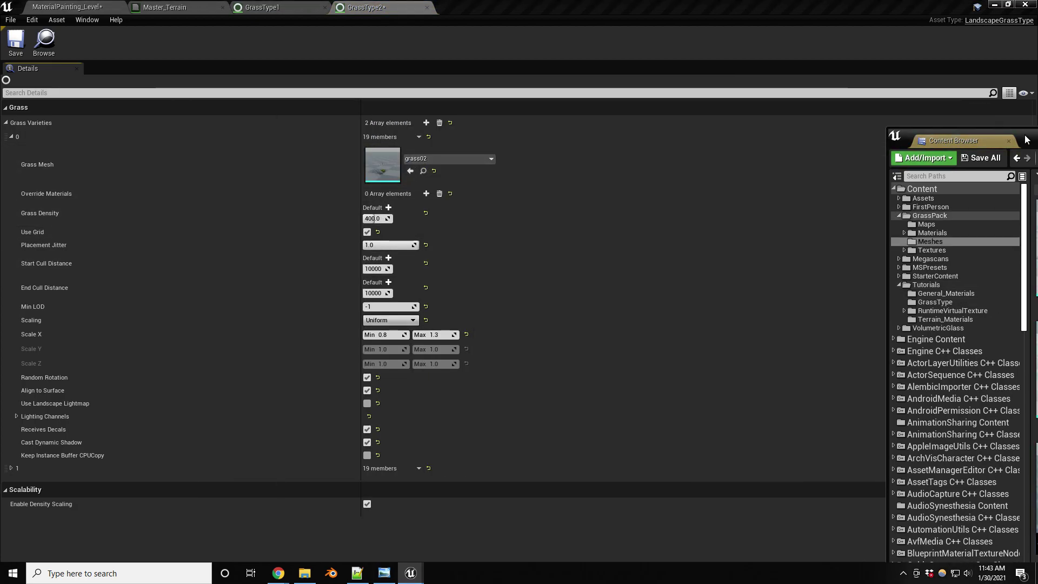
pyautogui.moveTo(1022, 141); pyautogui.dragTo(667, 52)
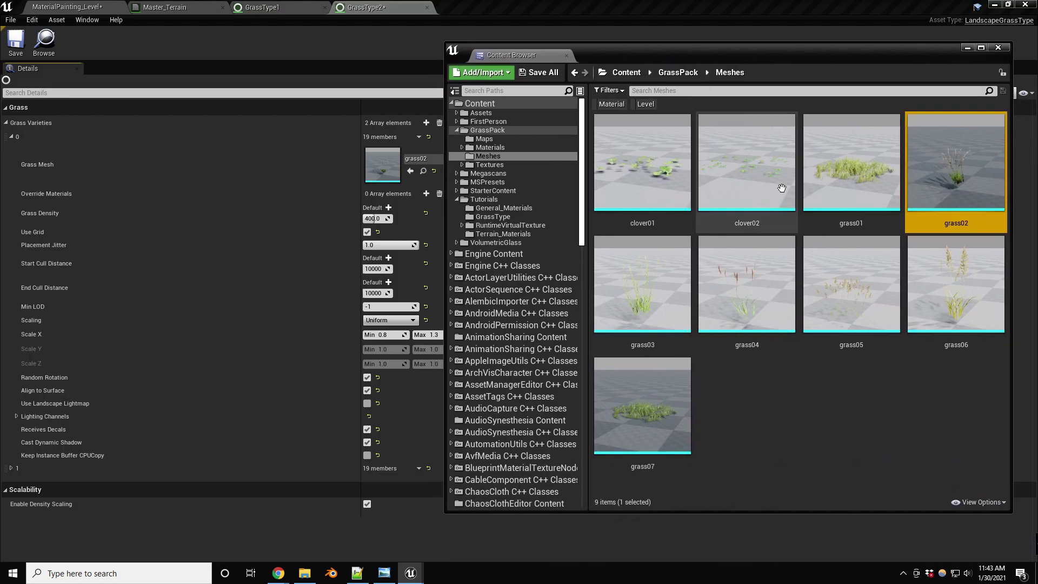
pyautogui.click(745, 292)
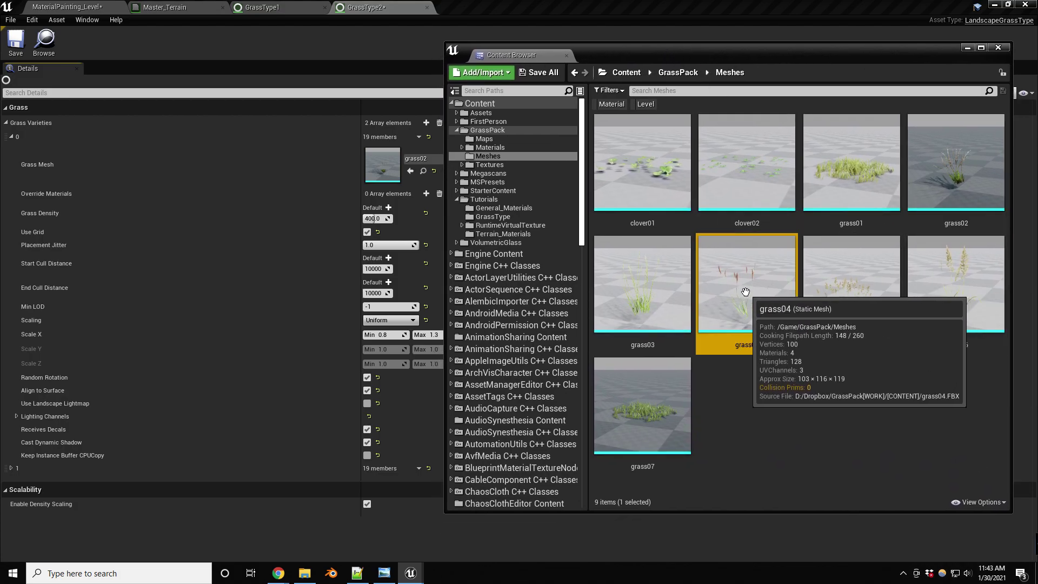
pyautogui.moveTo(747, 284); pyautogui.dragTo(388, 169)
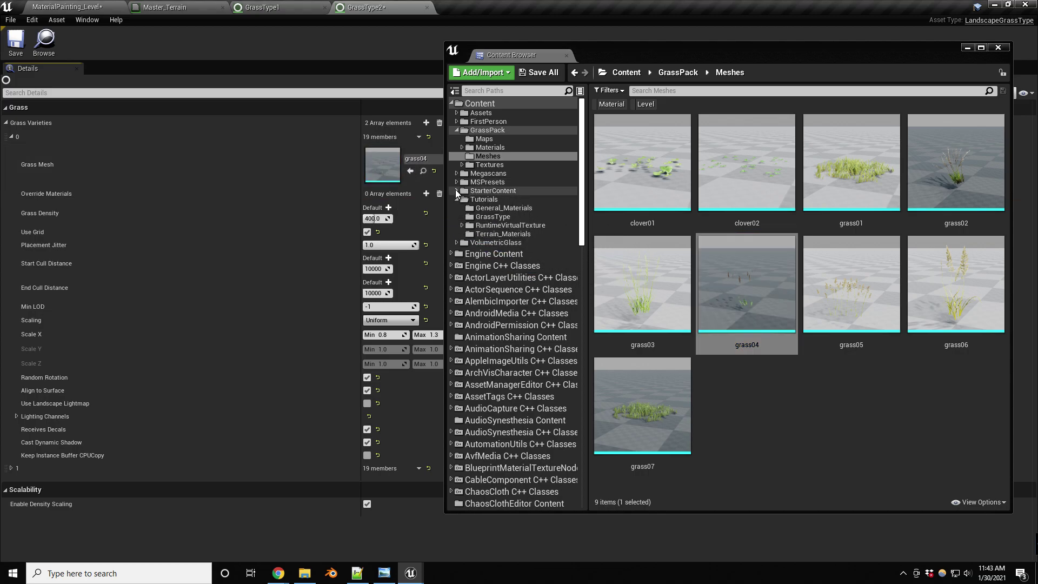
# - Set the second grass variety's mesh to clover01 and save the duplicated grass type
pyautogui.click(12, 469)
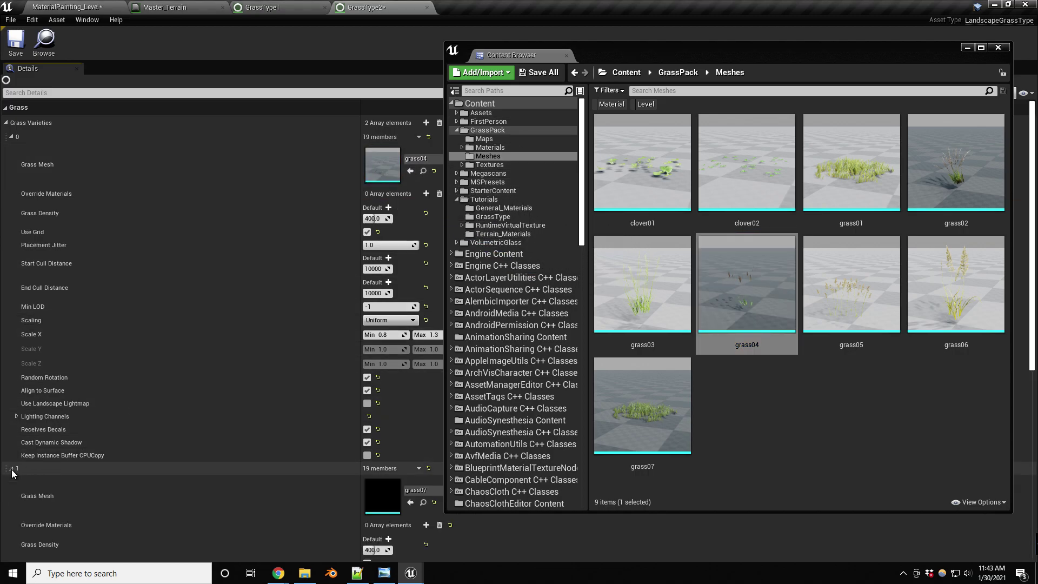
pyautogui.scroll(-2, 264, 387)
pyautogui.click(665, 178)
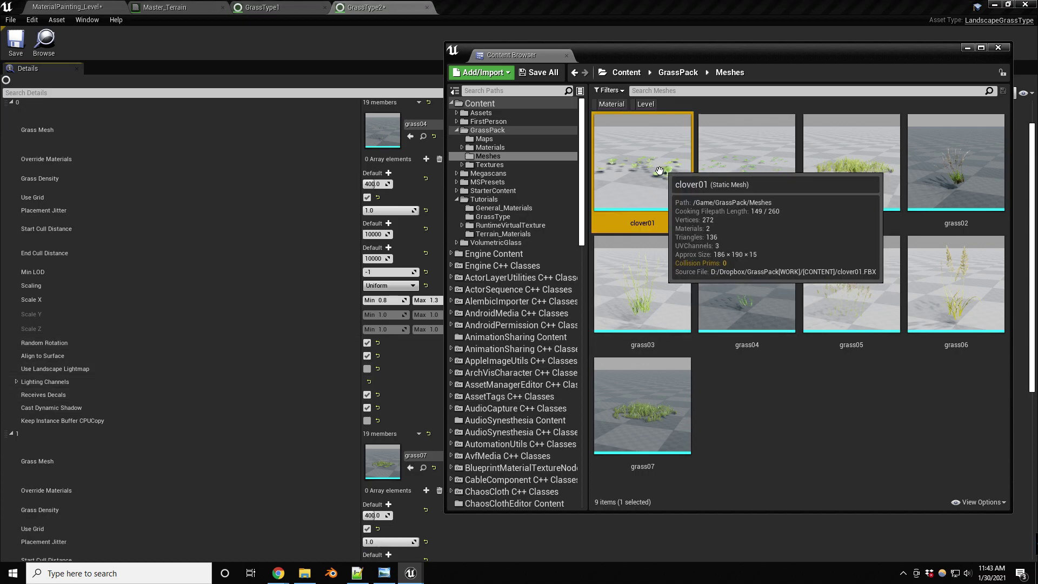
pyautogui.moveTo(665, 178); pyautogui.dragTo(387, 462)
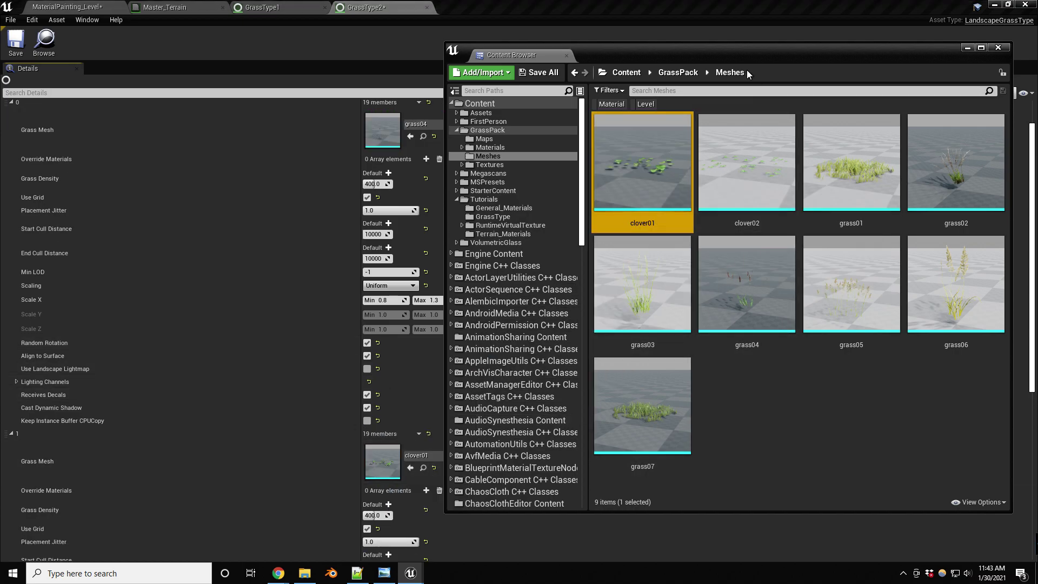
pyautogui.hotkey('alt', 'Tab')
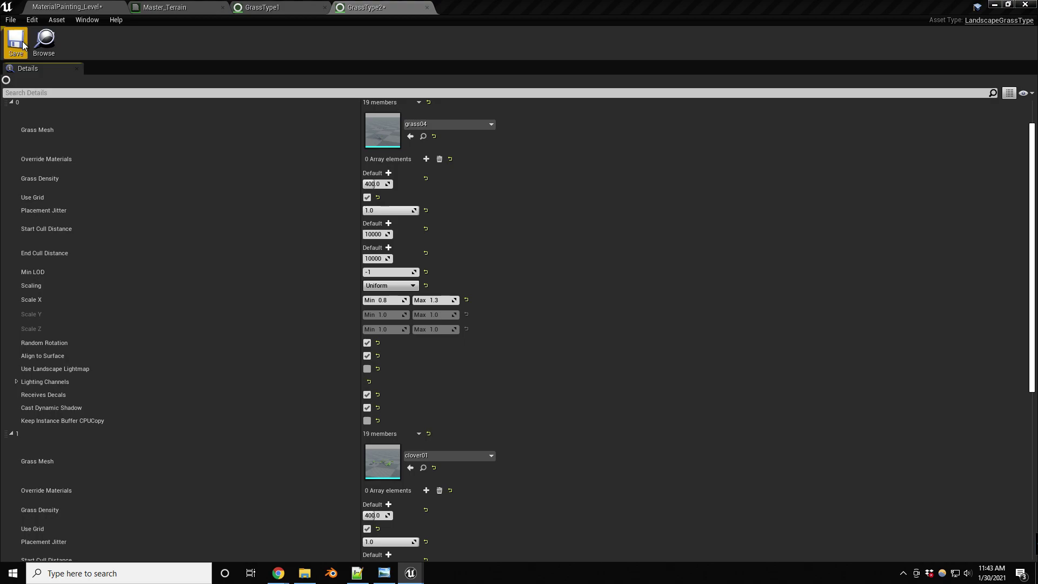
pyautogui.click(16, 44)
# - Assign GrassType2 to Grass2 on the Master_Terrain grass output node and save the material
pyautogui.click(281, 7)
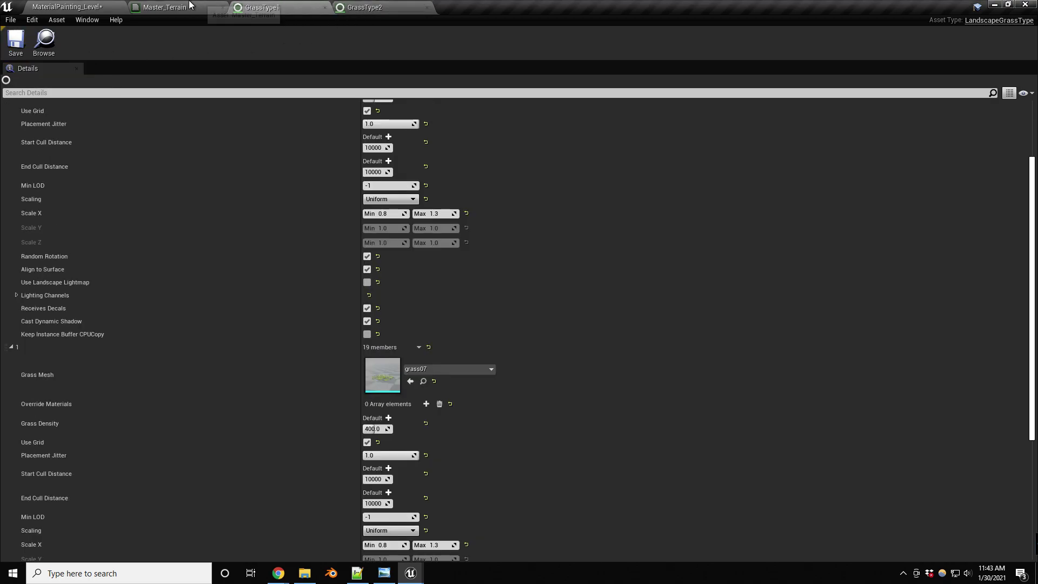
pyautogui.click(189, 5)
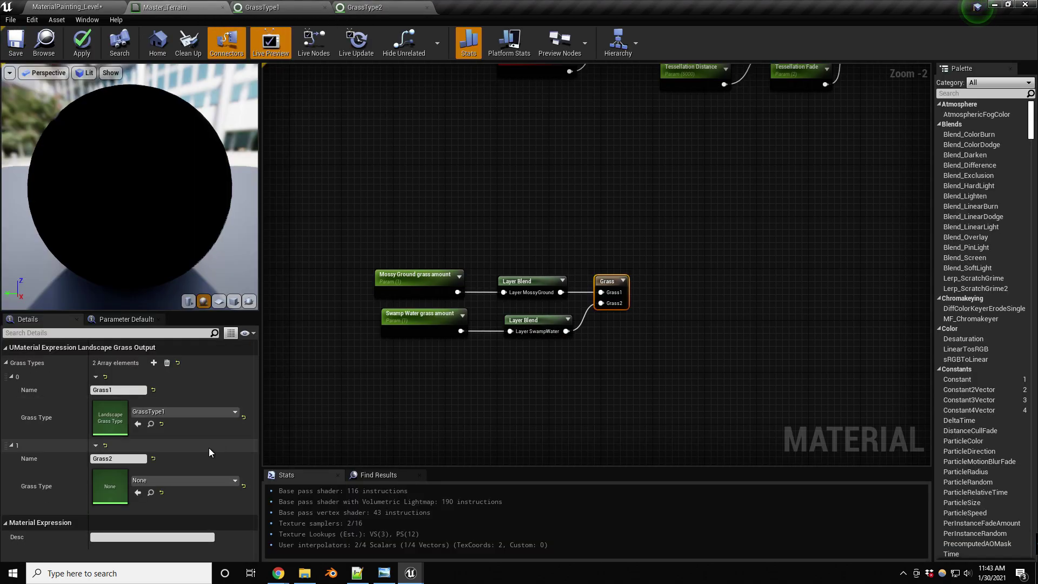
pyautogui.click(174, 481)
pyautogui.click(183, 332)
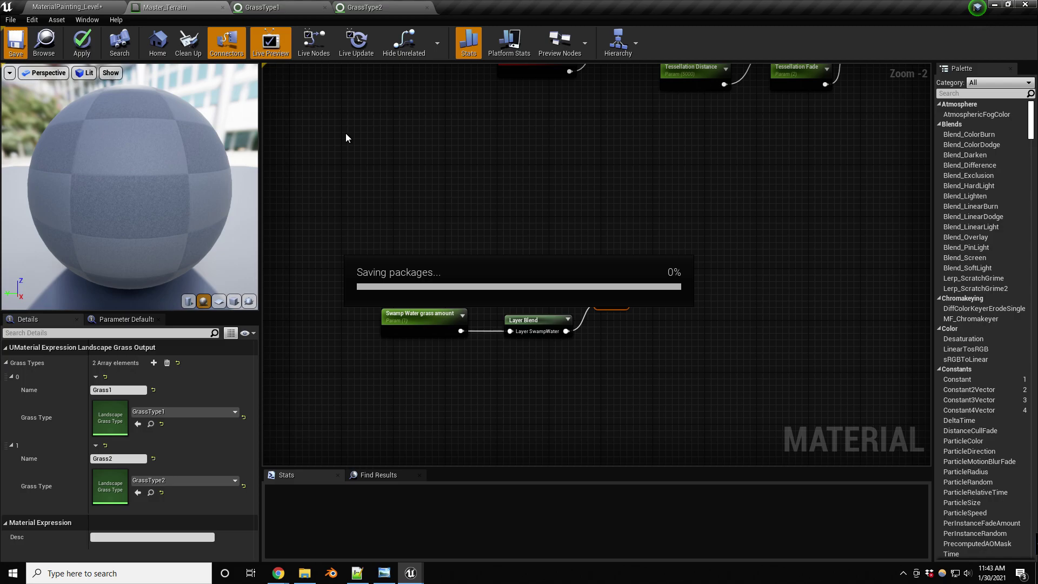
# - Open the landscape's Master_Terrain_Inst1 material instance from the level and bring its full global scalar parameter names into view
pyautogui.click(67, 7)
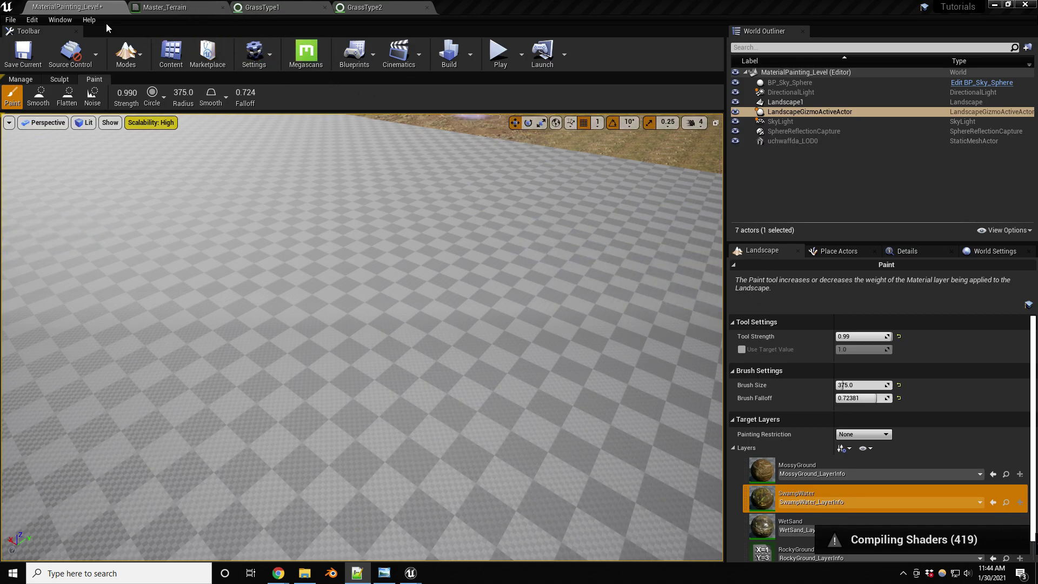
pyautogui.scroll(-2, 362, 360)
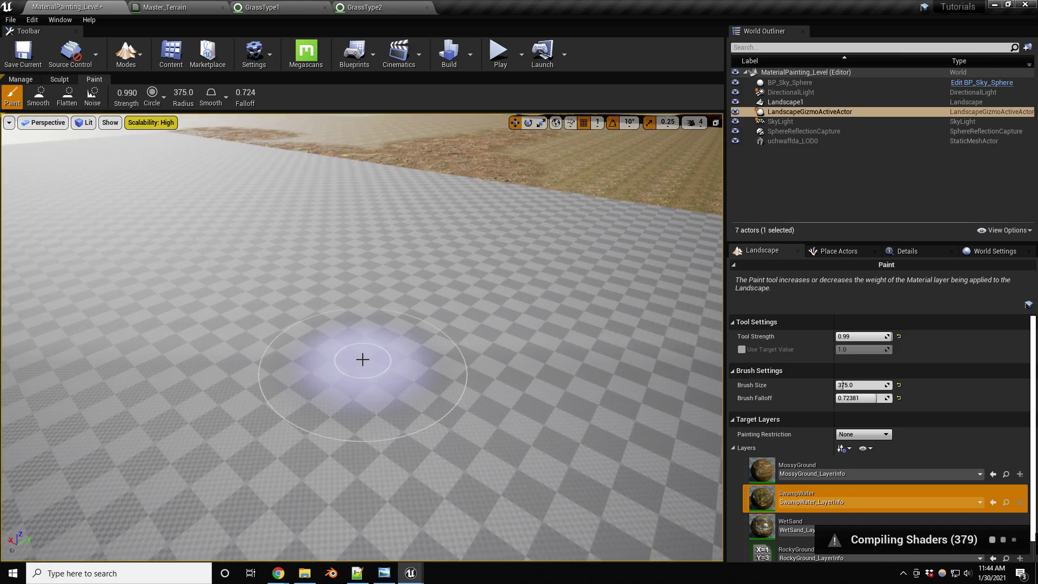
pyautogui.hotkey('shift', '1')
pyautogui.click(453, 291)
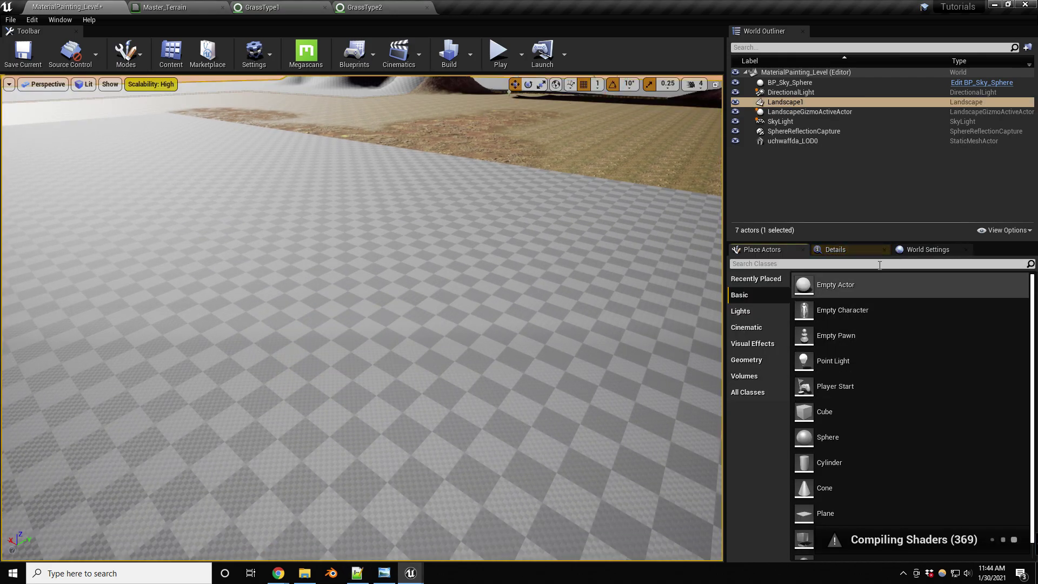
pyautogui.click(859, 252)
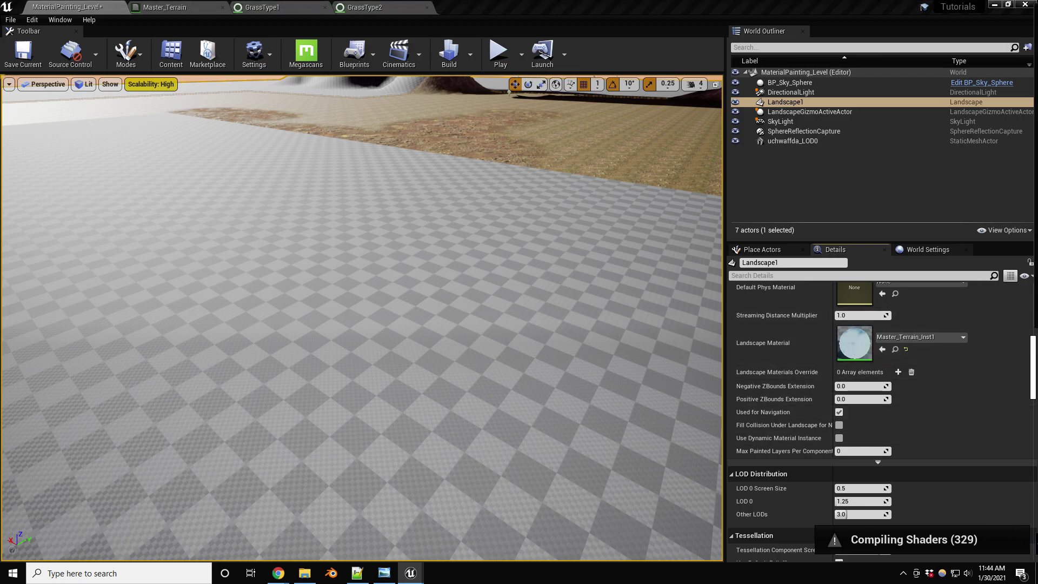
pyautogui.moveTo(596, 32); pyautogui.dragTo(645, 12)
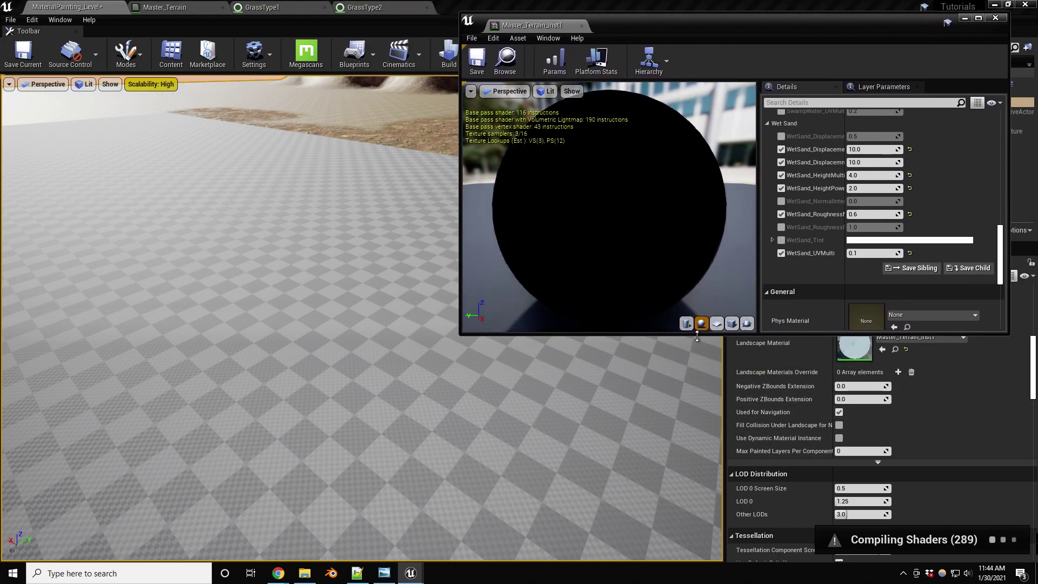
pyautogui.moveTo(700, 335); pyautogui.dragTo(700, 505)
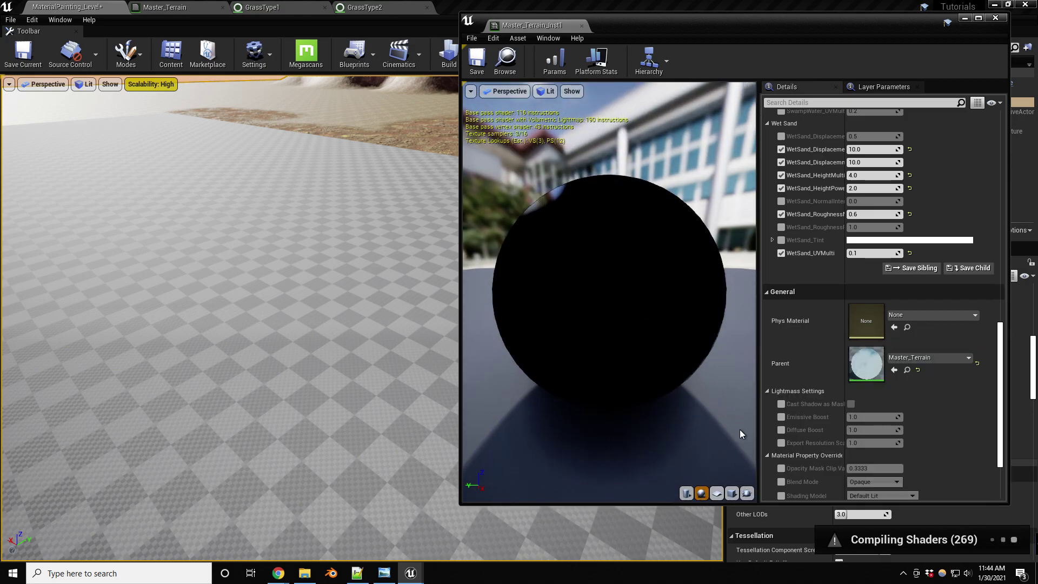
pyautogui.moveTo(1001, 340); pyautogui.dragTo(1009, 116)
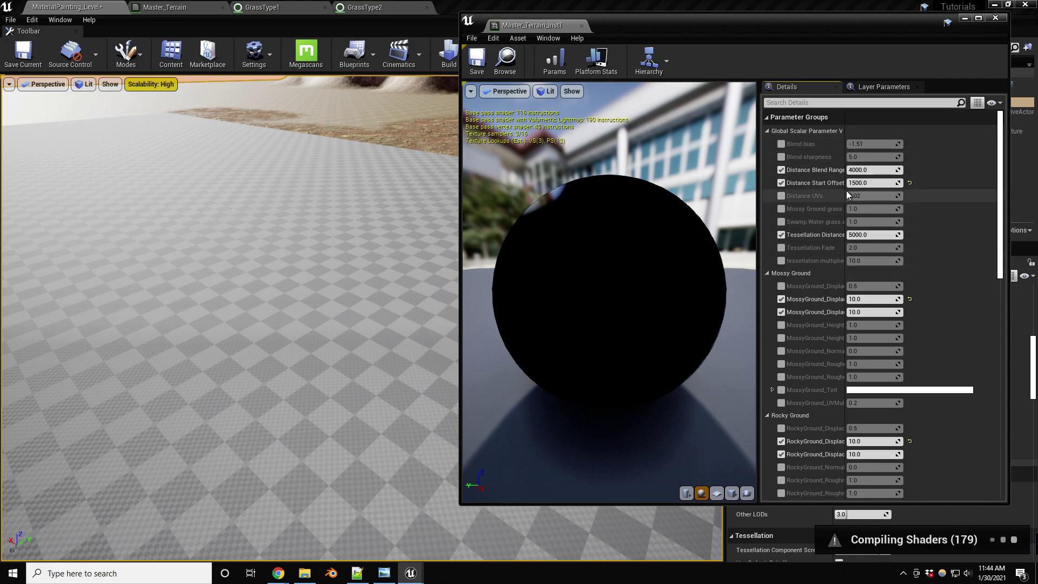
pyautogui.moveTo(847, 195); pyautogui.dragTo(897, 196)
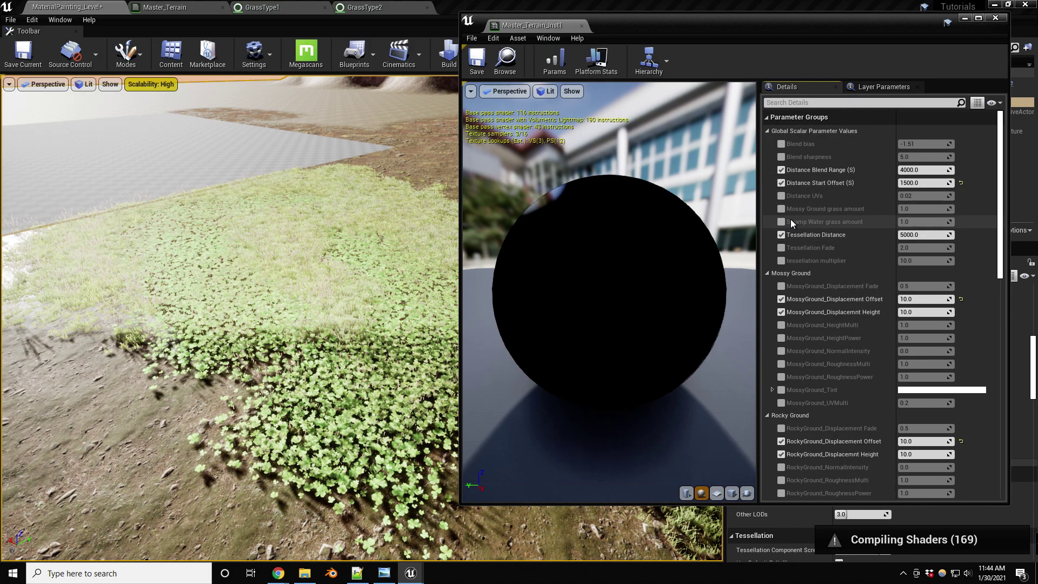
# - Enable the Mossy Ground and Swamp Water grass amount overrides in the material instance and inspect the grass on the landscape
pyautogui.click(781, 209)
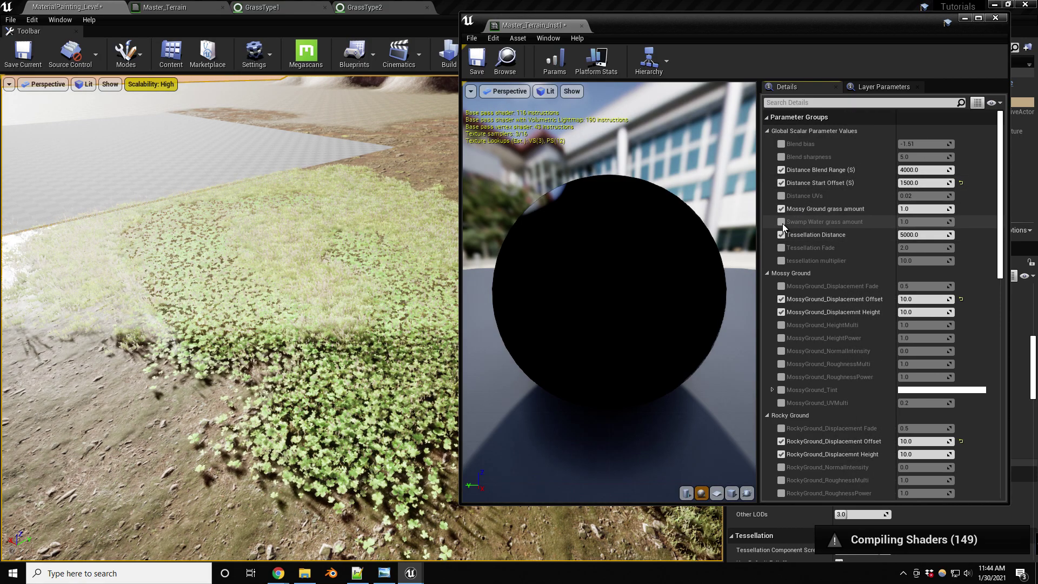
pyautogui.click(782, 221)
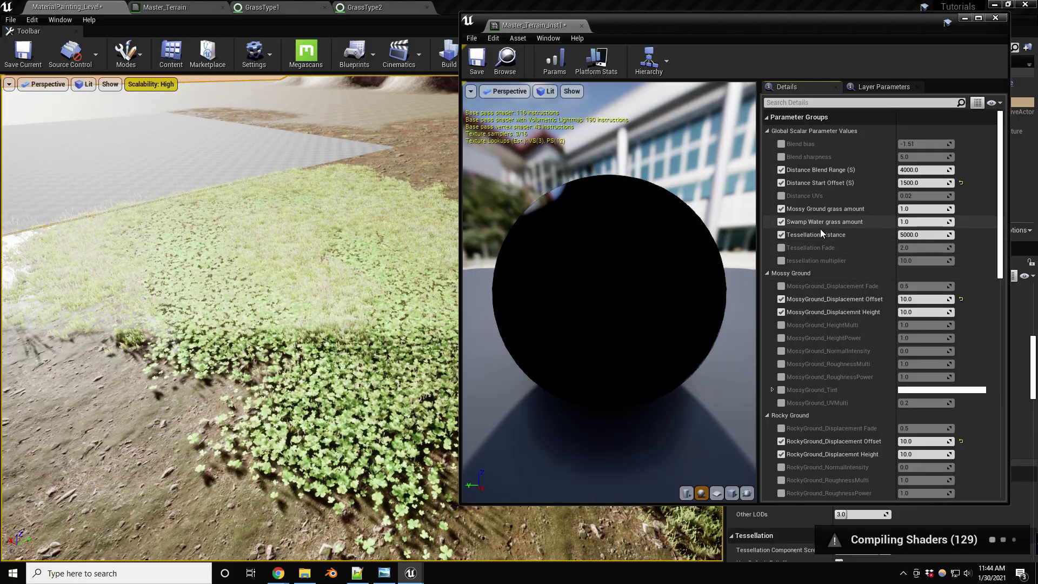
pyautogui.moveTo(649, 25); pyautogui.dragTo(713, 31)
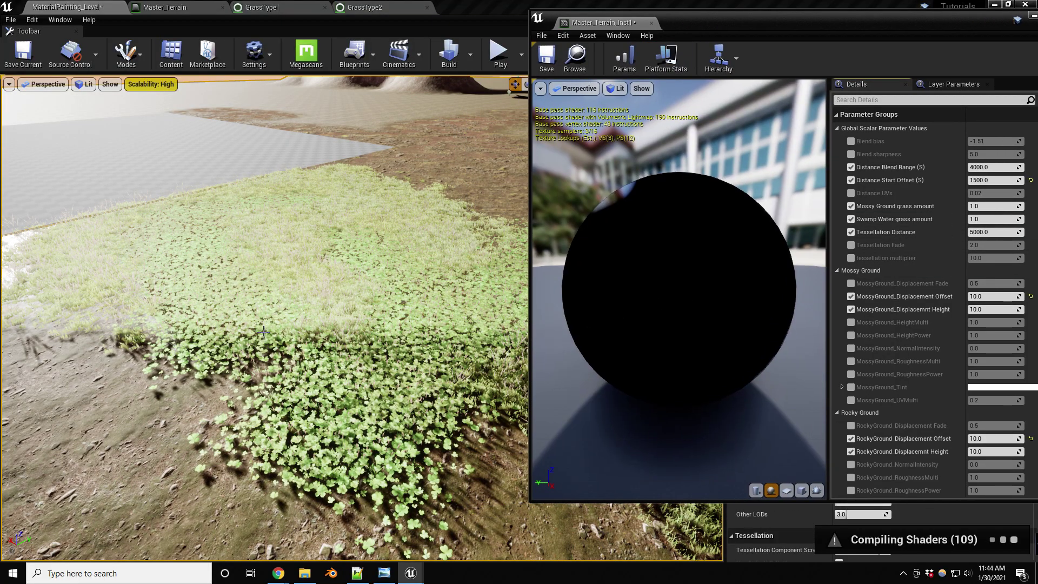
pyautogui.moveTo(263, 331); pyautogui.dragTo(225, 298, button='right')
pyautogui.moveTo(342, 391)
pyautogui.mouseDown(button='right')
pyautogui.moveTo(341, 421)
pyautogui.moveTo(342, 398)
pyautogui.moveTo(342, 411)
pyautogui.mouseUp(button='right')
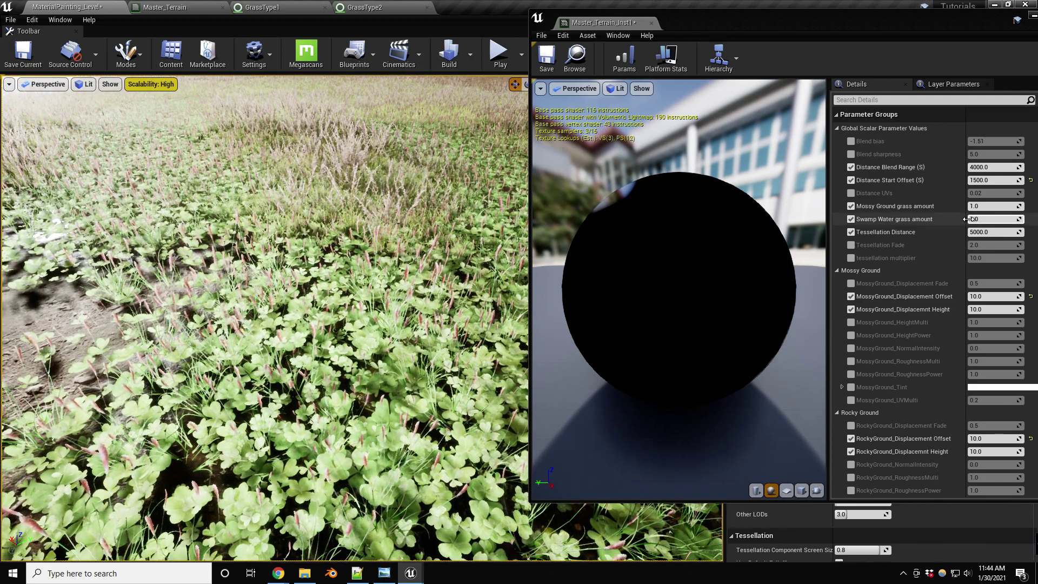
# - Set the Mossy Ground grass amount to 0.2 and the Swamp Water grass amount to 0.3, and close the material instance
pyautogui.click(999, 205)
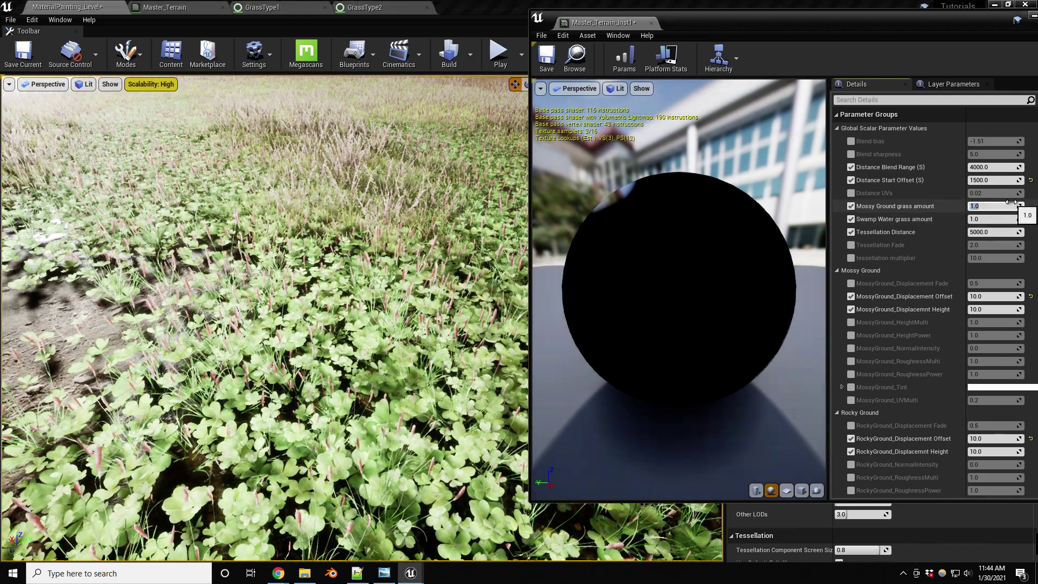
pyautogui.write('0.2')
pyautogui.press('Return')
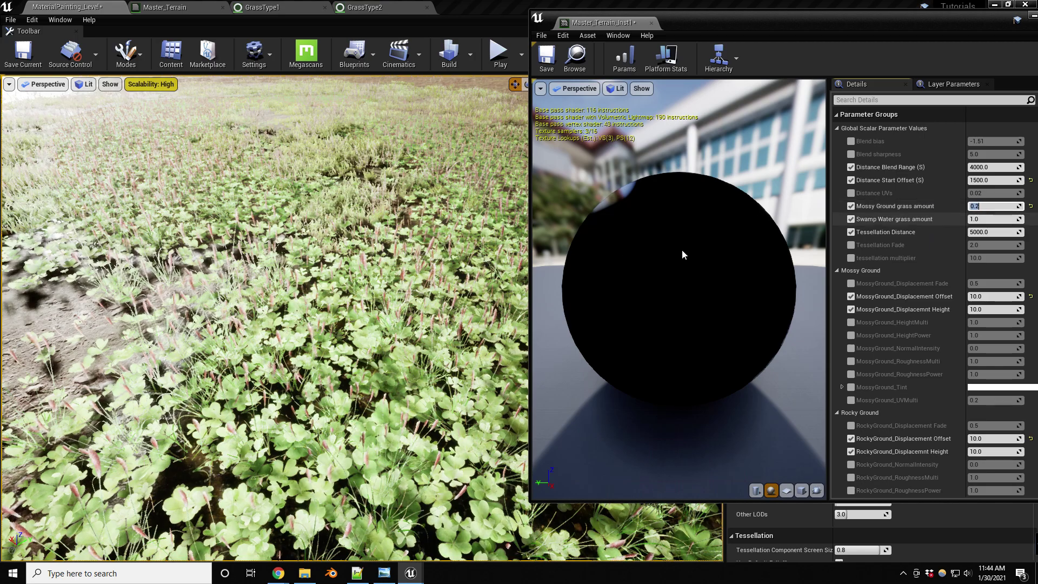
pyautogui.click(976, 219)
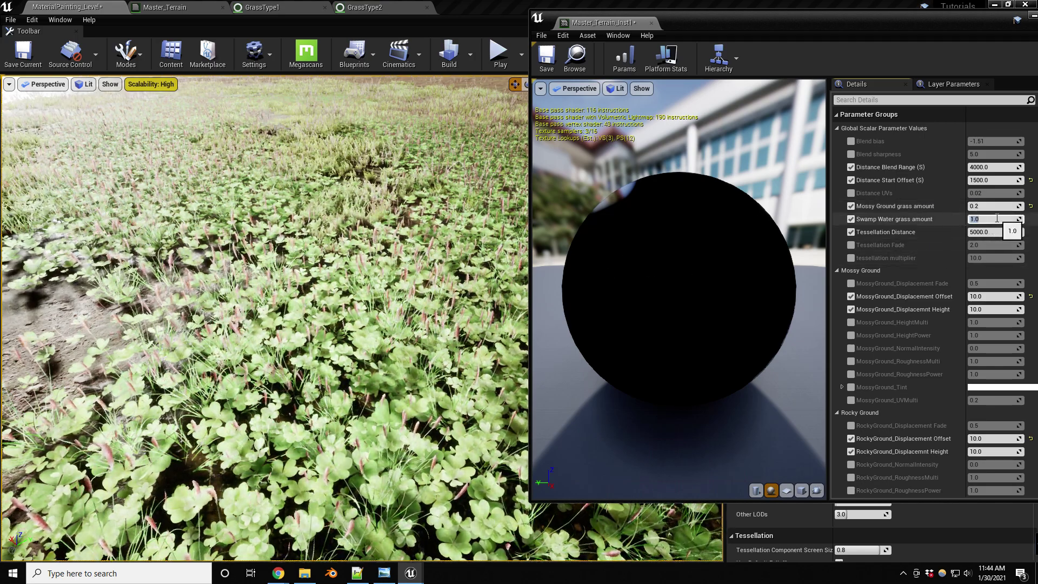
pyautogui.write('0.3')
pyautogui.press('Return')
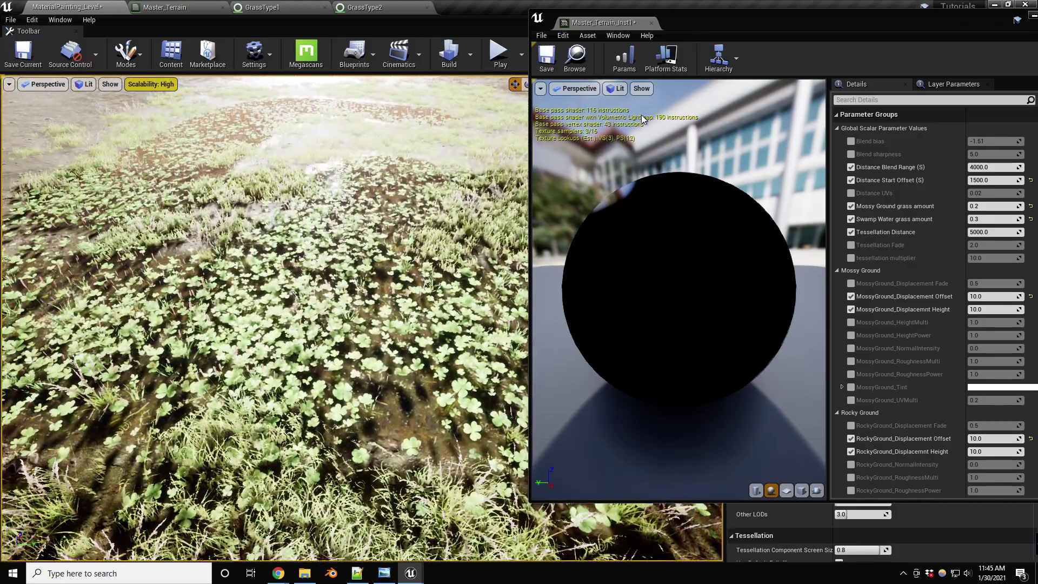
pyautogui.click(651, 23)
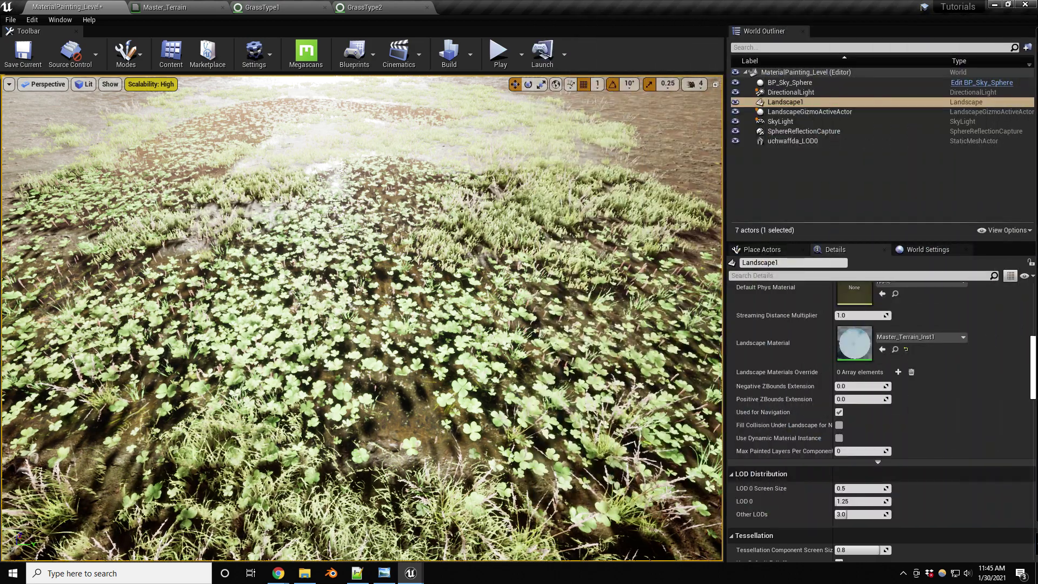
pyautogui.moveTo(451, 346); pyautogui.dragTo(452, 314, button='right')
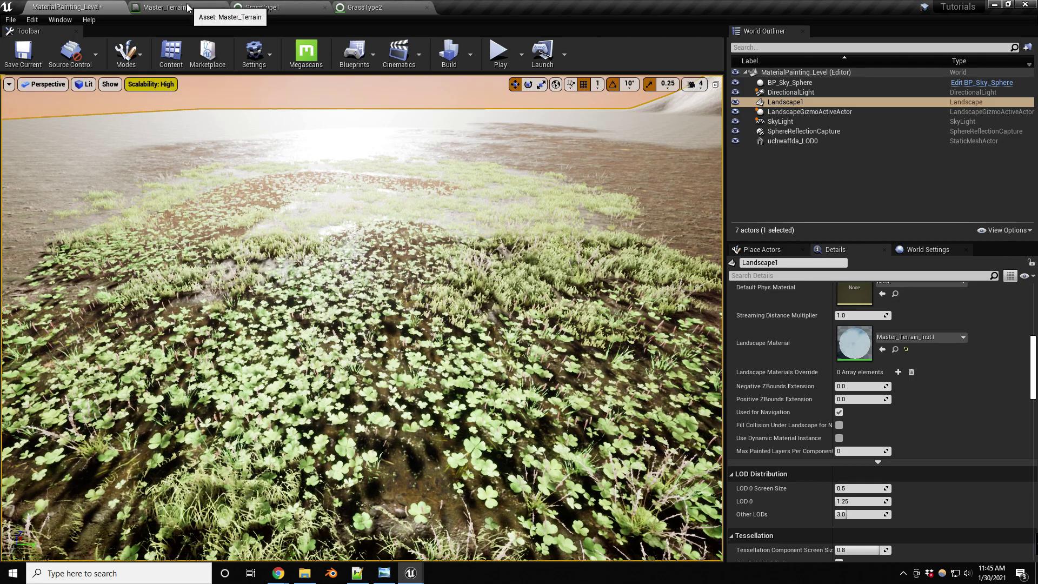
# - Review the SwampWater Layer Blend settings and the grass node setup in the Master_Terrain graph
pyautogui.click(188, 7)
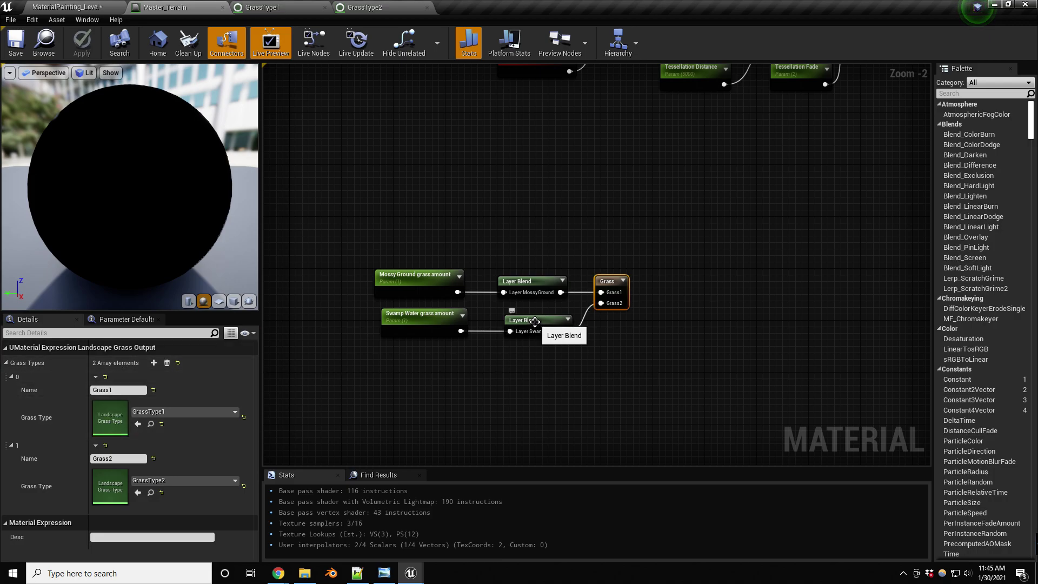
pyautogui.click(538, 338)
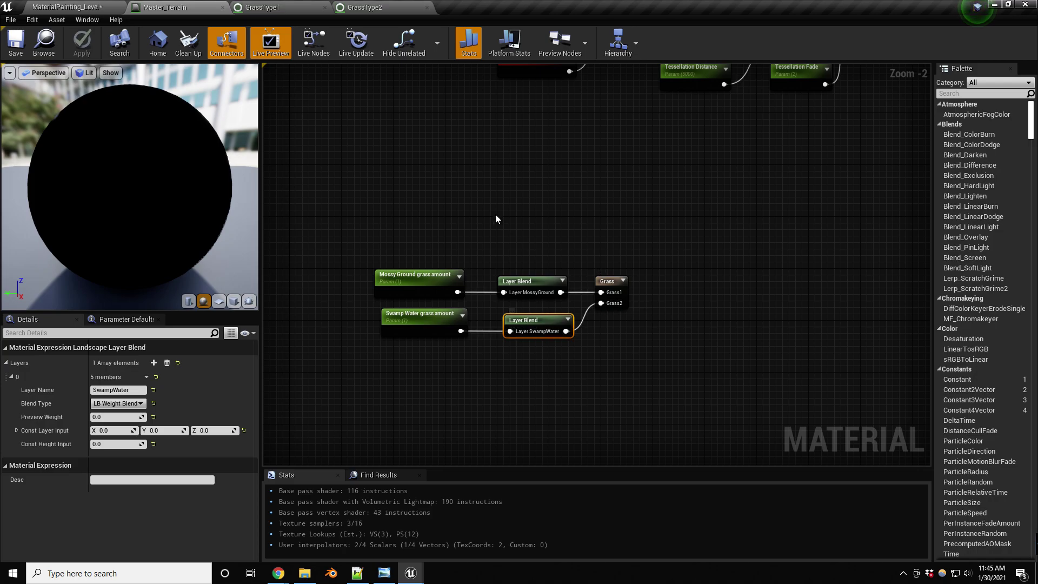
pyautogui.press('Home')
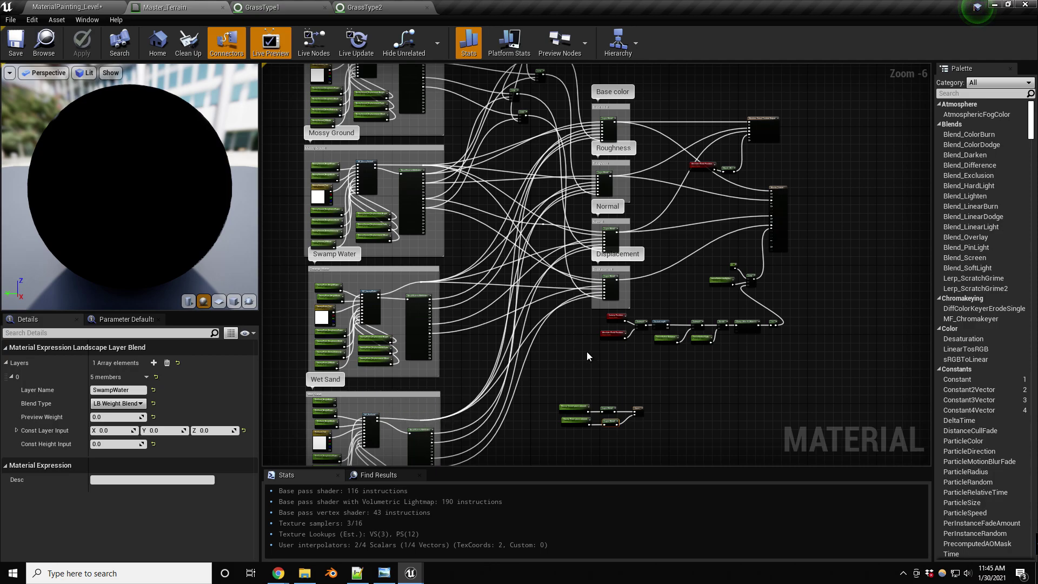
pyautogui.scroll(5, 552, 309)
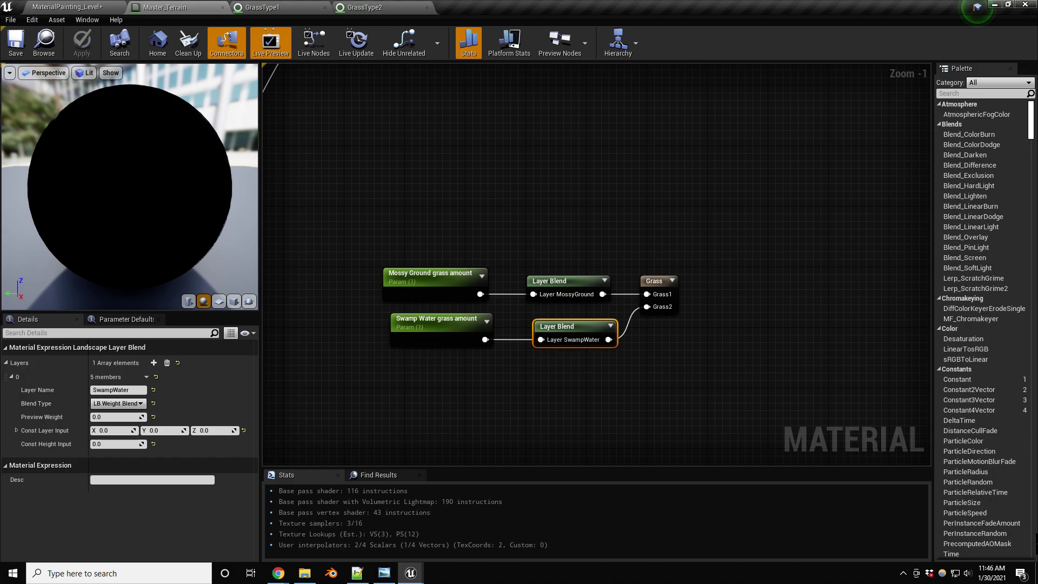
pyautogui.hotkey('alt', 'Tab')
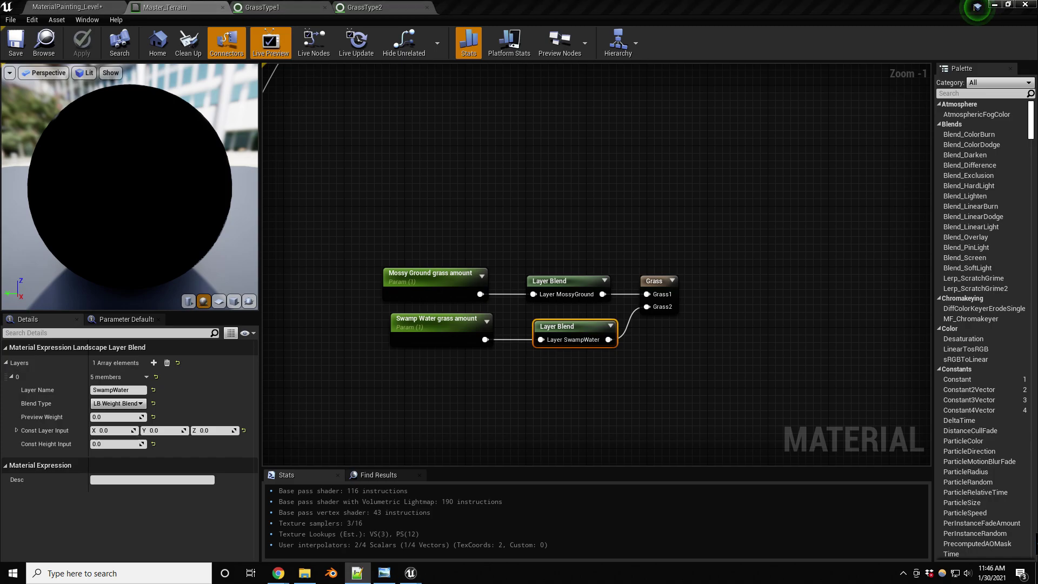